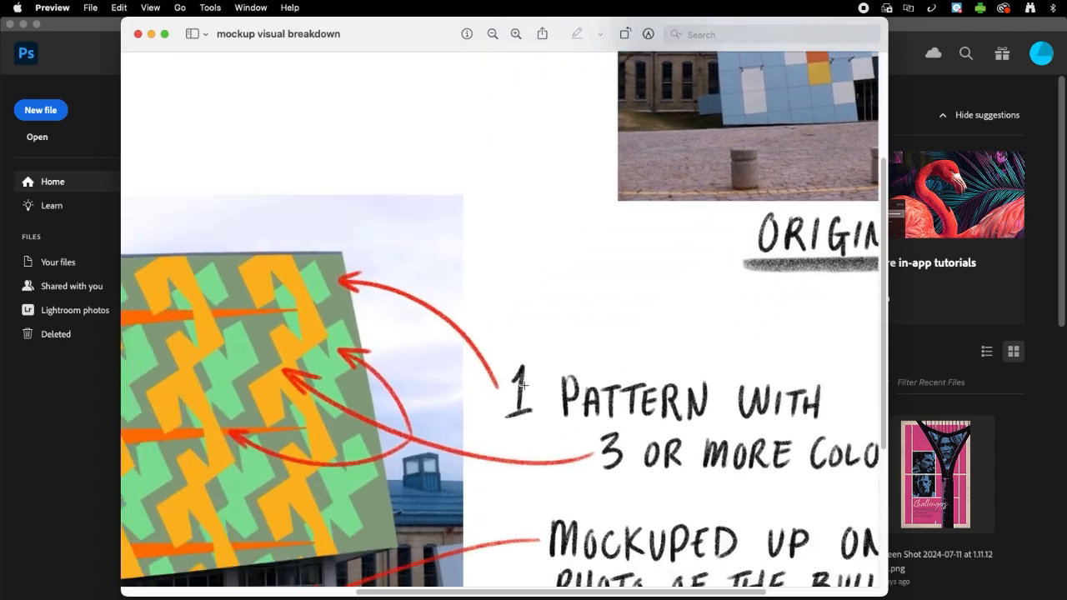
# - Examine the mockup breakdown image for its pattern, colour, building photo and museum name requirements
pyautogui.hscroll(-2, 525, 385)
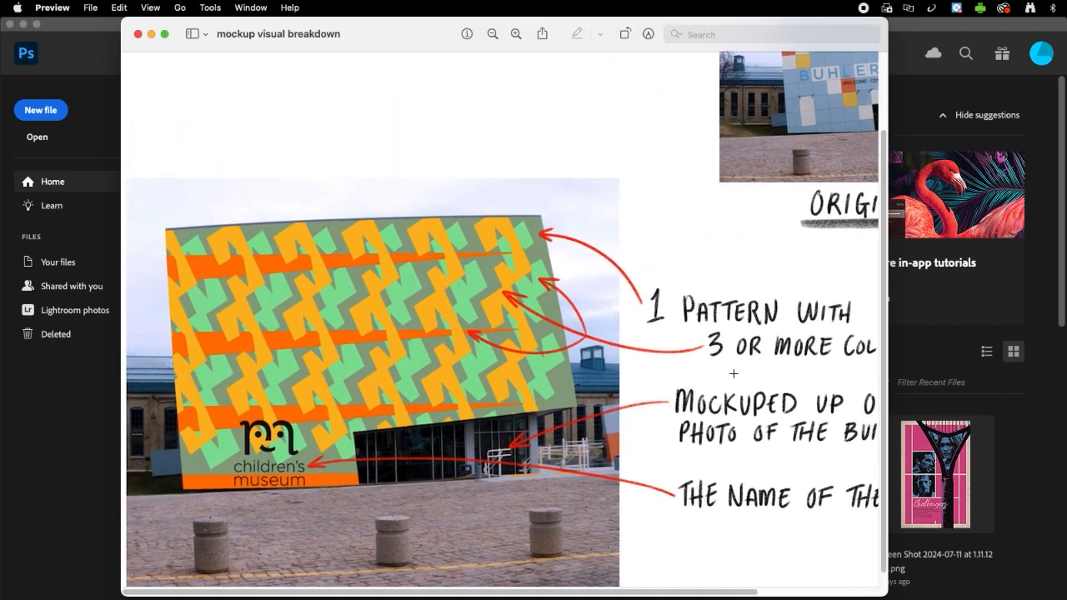
pyautogui.hscroll(3, 735, 373)
pyautogui.scroll(-3, 778, 342)
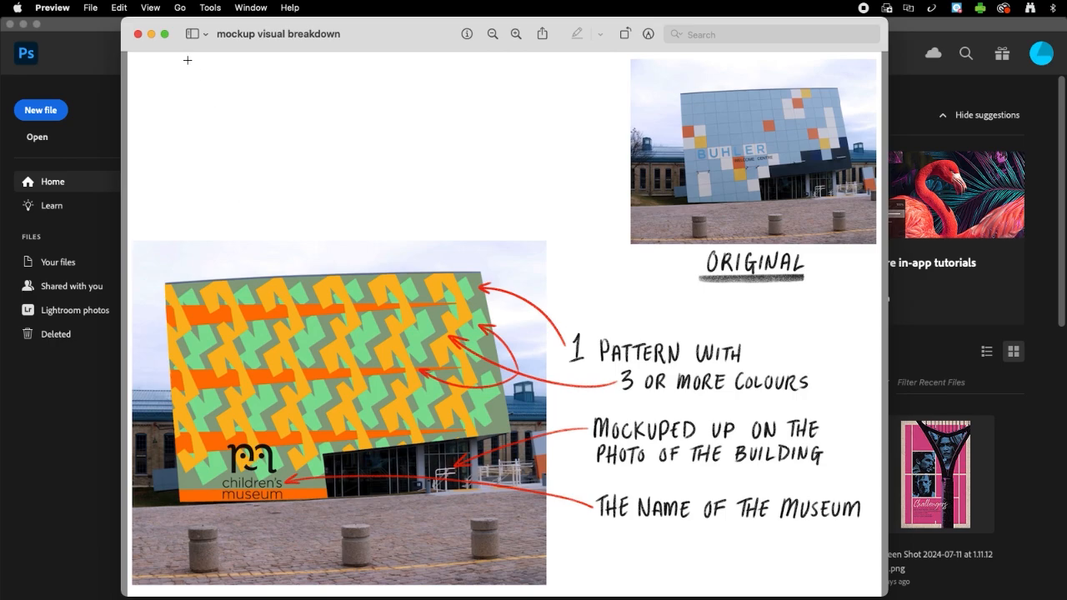
# - Close the mockup breakdown image and open Manitoba Children's Museum.jpg in Photoshop
pyautogui.click(139, 35)
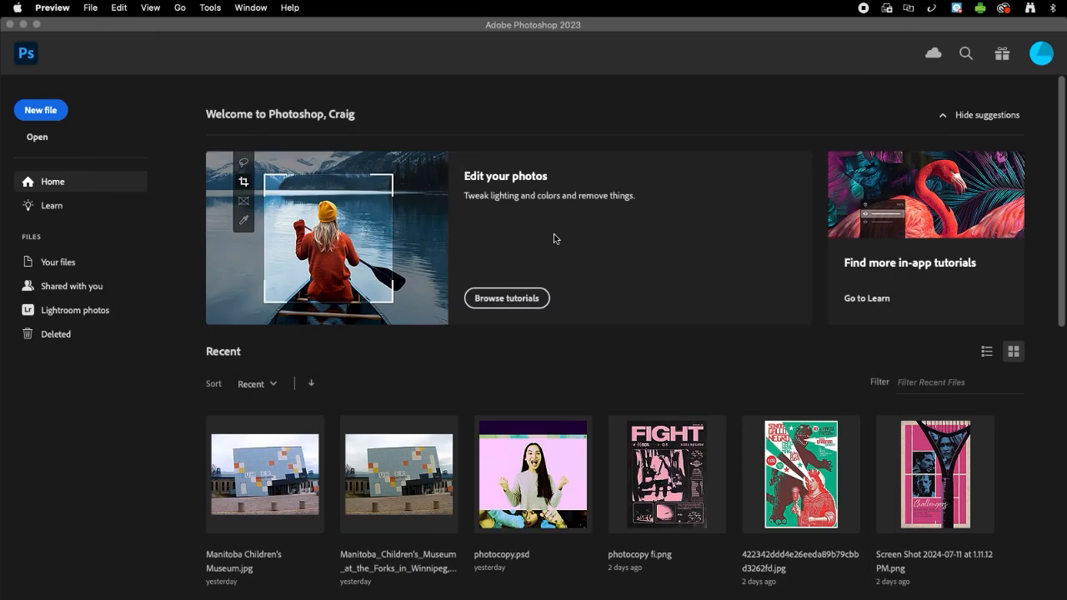
pyautogui.click(599, 379)
pyautogui.moveTo(1066, 461); pyautogui.dragTo(581, 369)
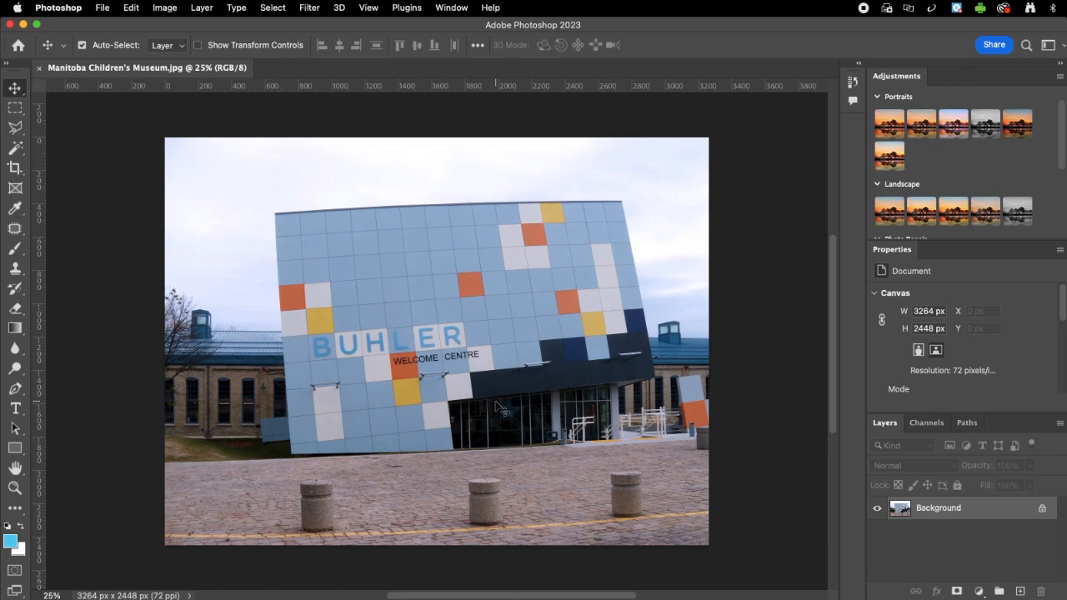
# - Unlock the photo's Background layer and add a new empty layer above it
pyautogui.click(1042, 510)
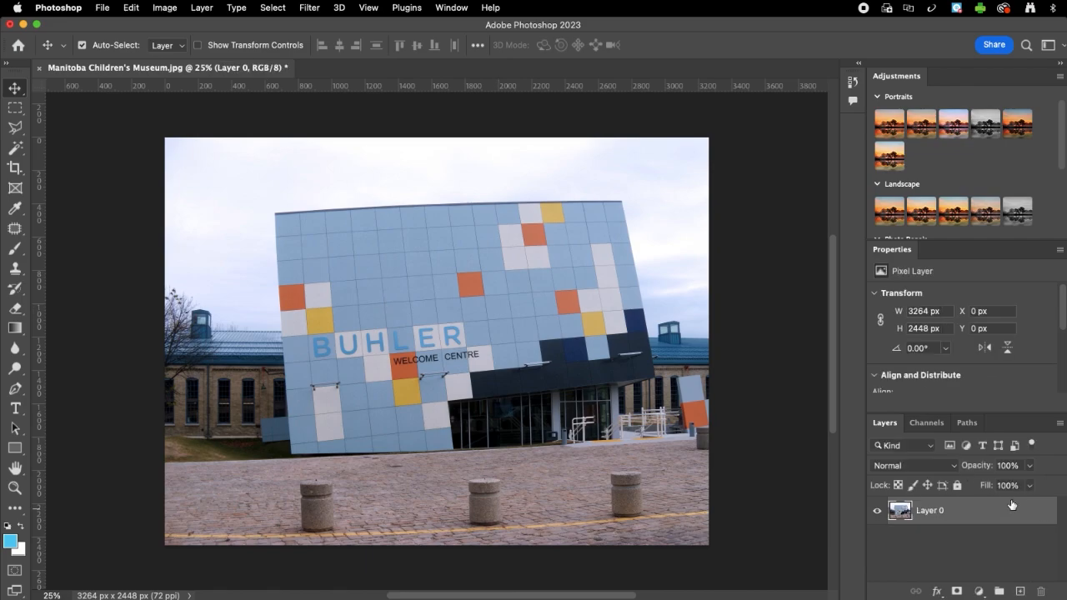
pyautogui.click(1019, 591)
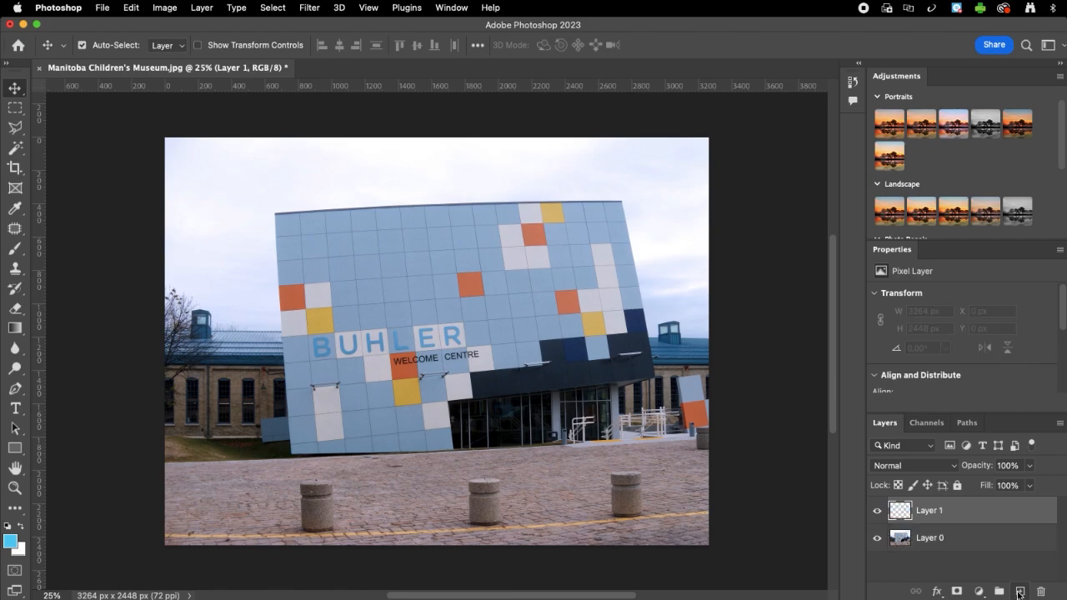
# - On the photo layer, start a Polygonal Lasso outline at the facade's upper-left corner and trace its top edge below the roof trim
pyautogui.click(957, 545)
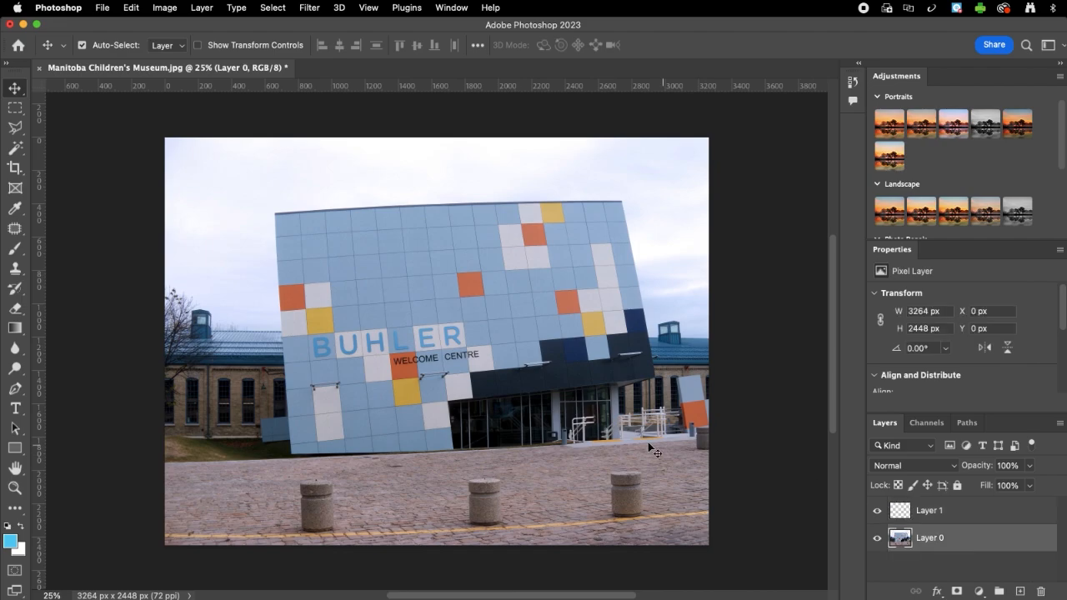
pyautogui.click(17, 129)
pyautogui.scroll(5, 469, 219)
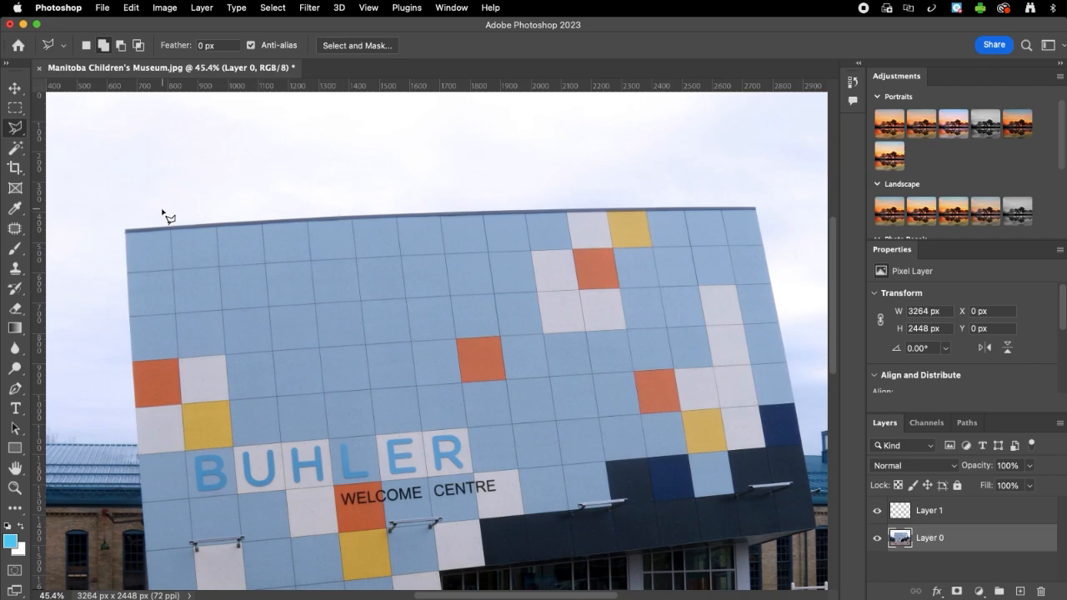
pyautogui.scroll(-2, 200, 299)
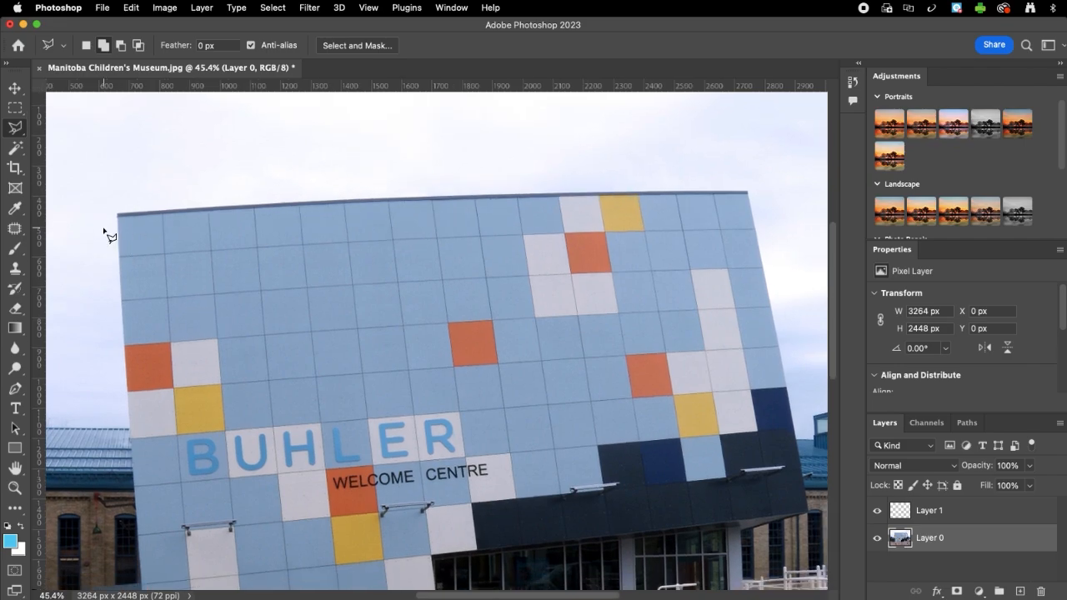
pyautogui.scroll(3, 103, 228)
pyautogui.scroll(2, 103, 227)
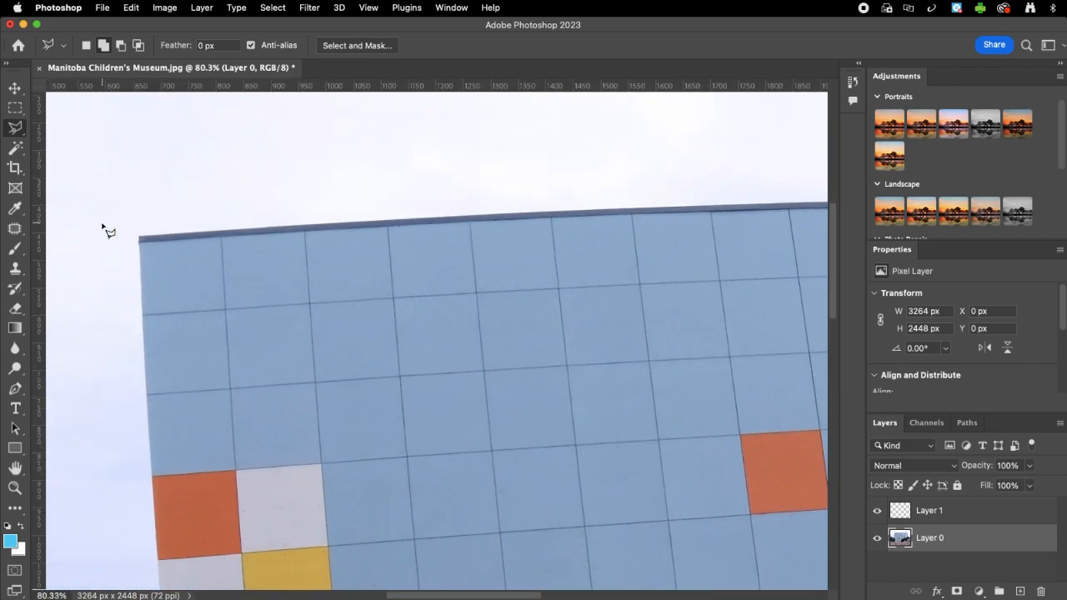
pyautogui.click(146, 244)
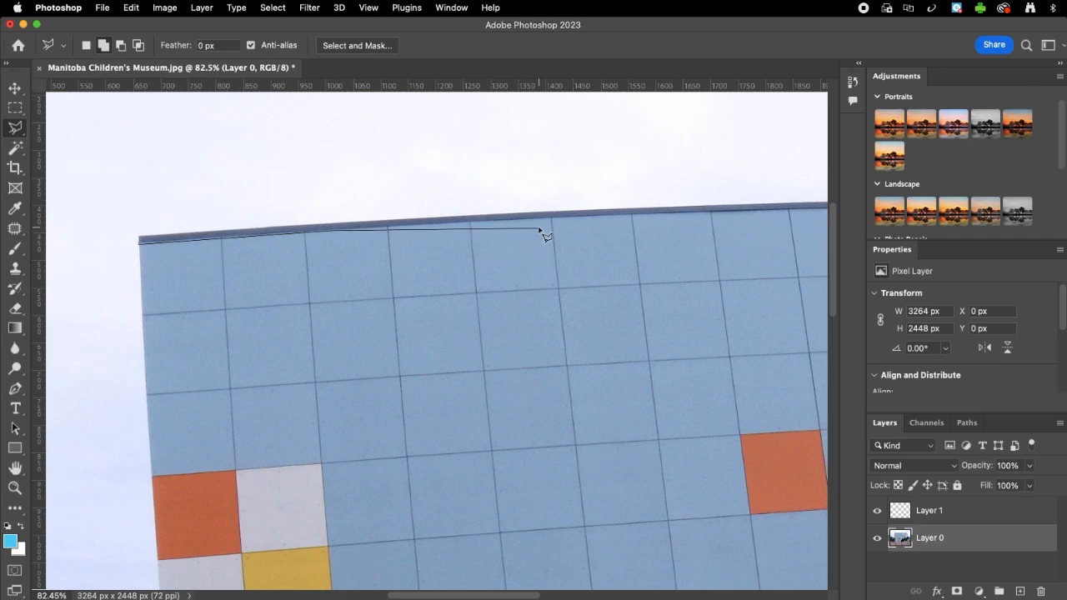
pyautogui.hscroll(5, 537, 220)
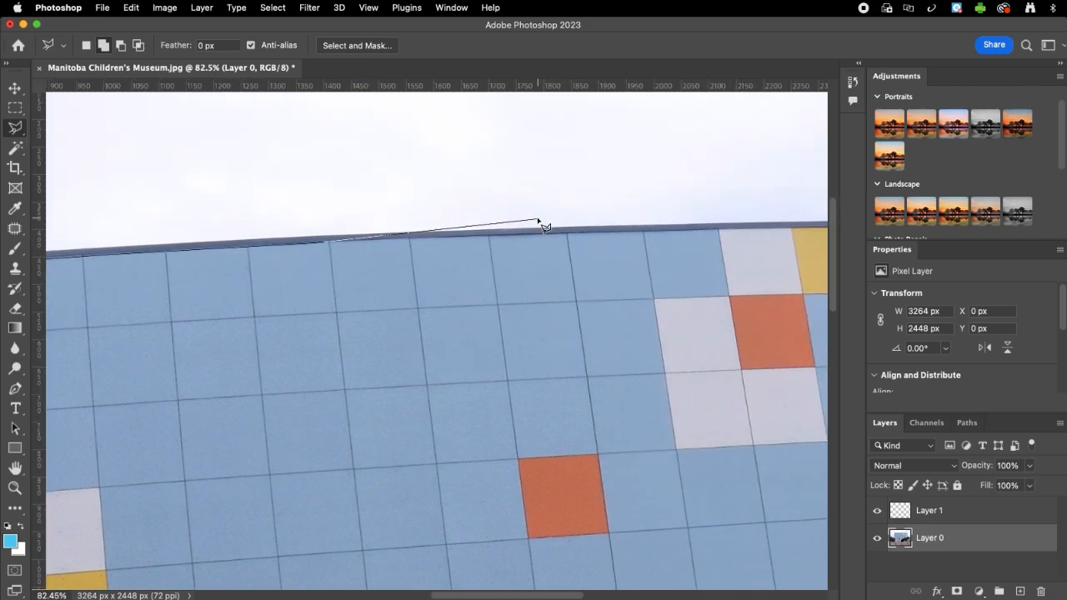
pyautogui.hscroll(6, 548, 240)
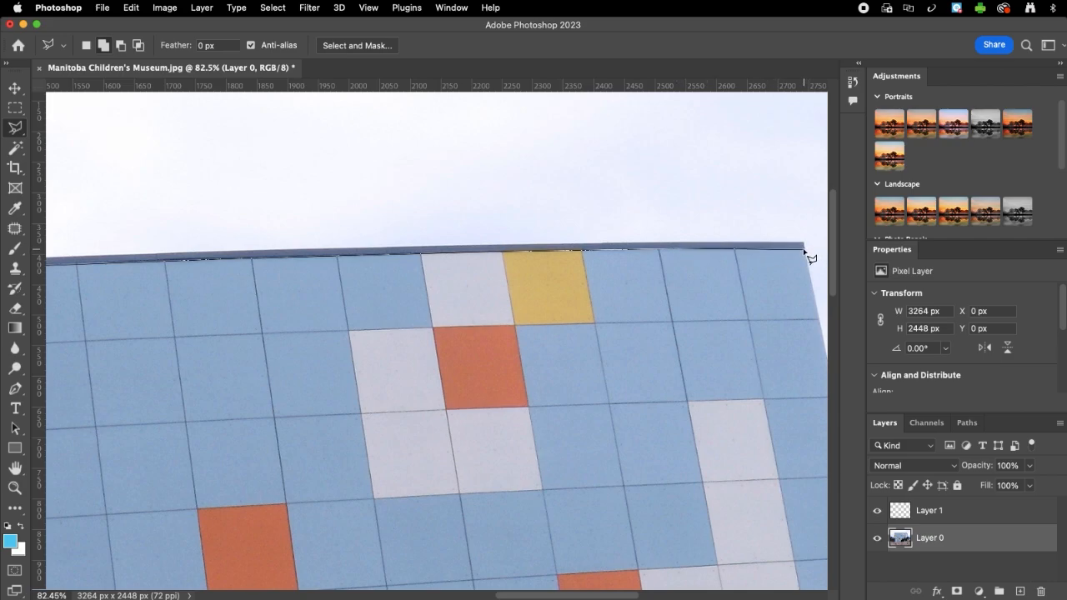
# - Continue the lasso outline down the facade's right edge and along the underside of the dark overhang above the glass entrance
pyautogui.scroll(-5, 809, 255)
pyautogui.hscroll(5, 809, 255)
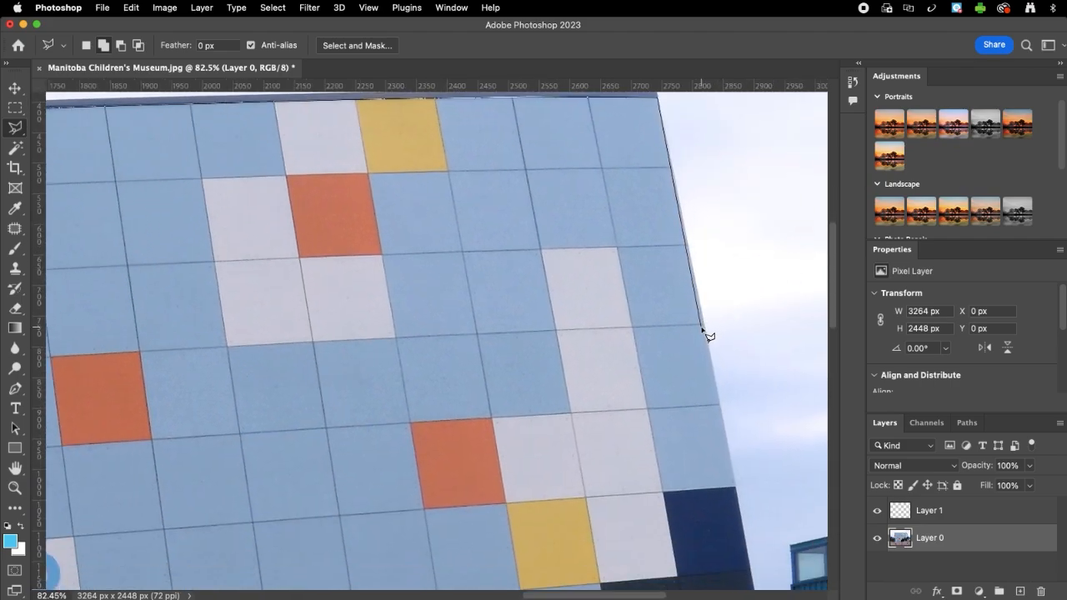
pyautogui.scroll(-5, 707, 329)
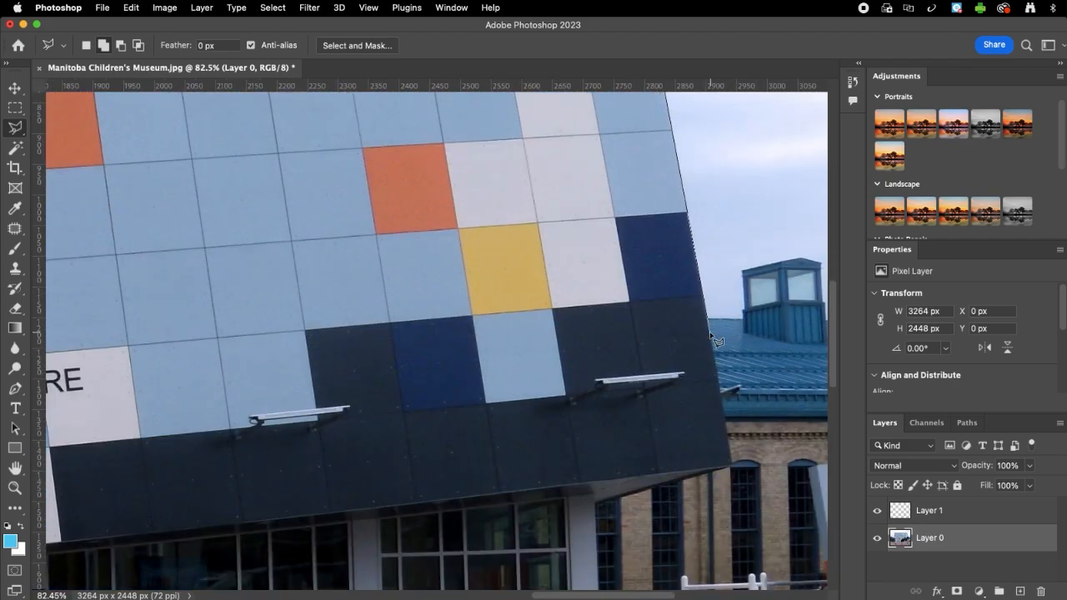
pyautogui.click(732, 468)
pyautogui.hscroll(-4, 131, 391)
pyautogui.scroll(-3, 131, 392)
pyautogui.scroll(-5, 137, 393)
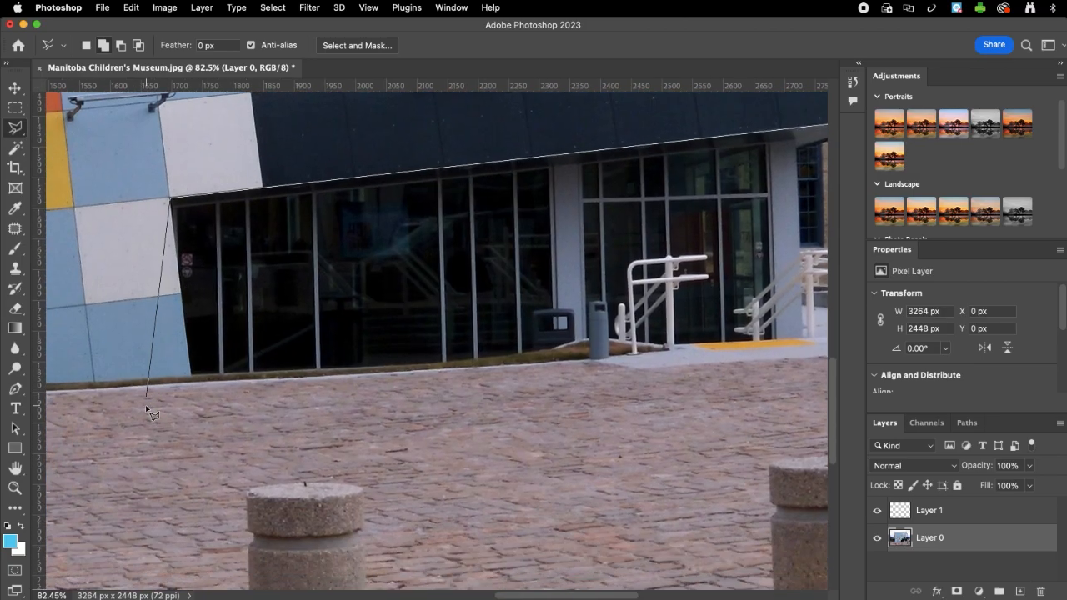
# - Trace beside the entrance, along the facade's bottom edge and up its left edge, closing the selection at the starting corner
pyautogui.hscroll(-5, 167, 384)
pyautogui.hscroll(-5, 232, 367)
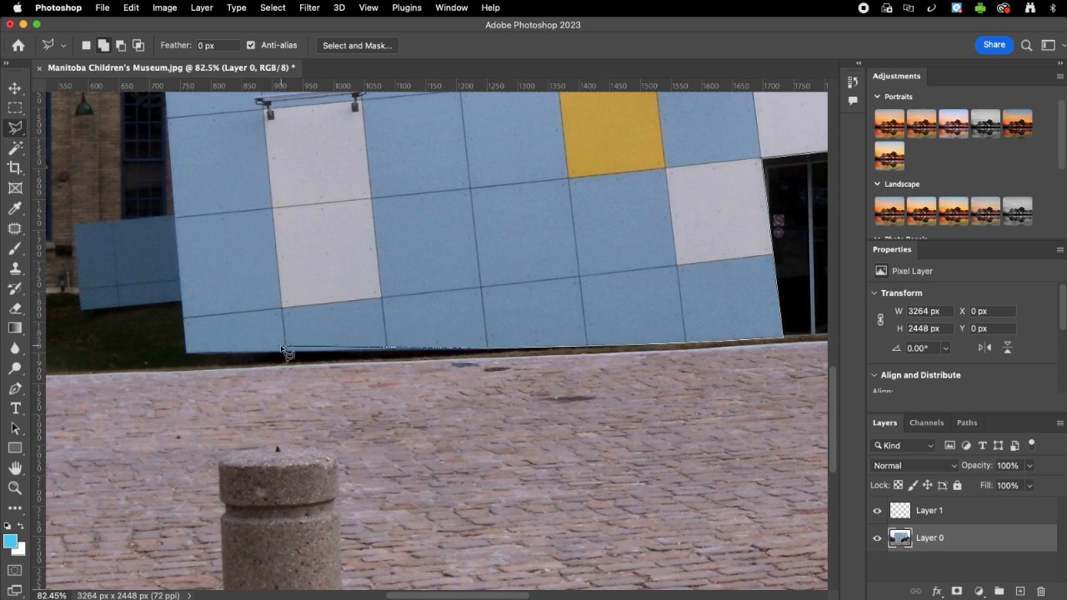
pyautogui.click(186, 353)
pyautogui.scroll(10, 196, 360)
pyautogui.hscroll(-3, 196, 361)
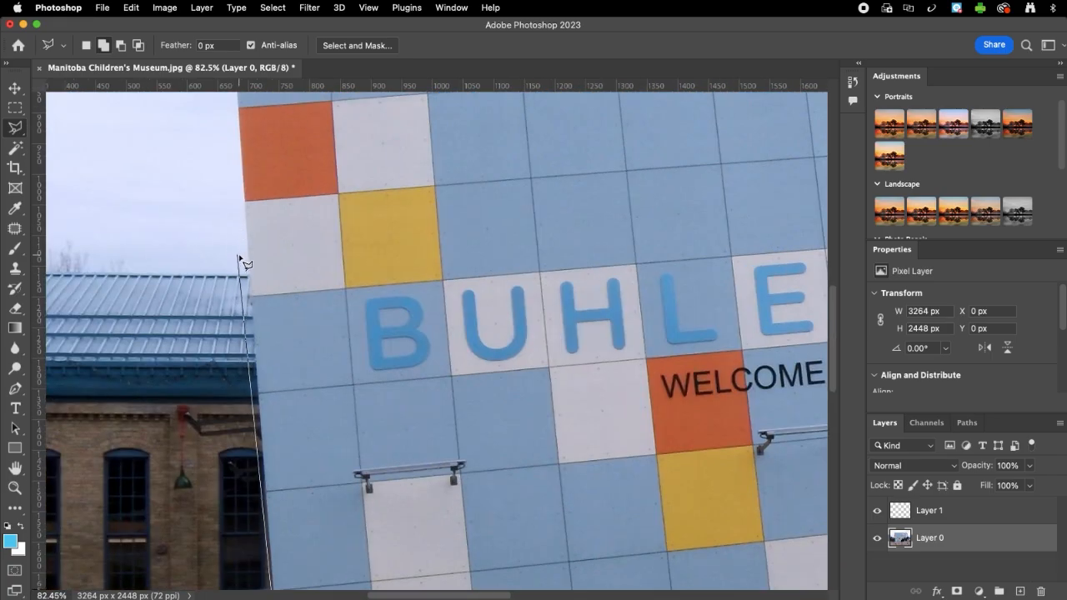
pyautogui.scroll(6, 237, 206)
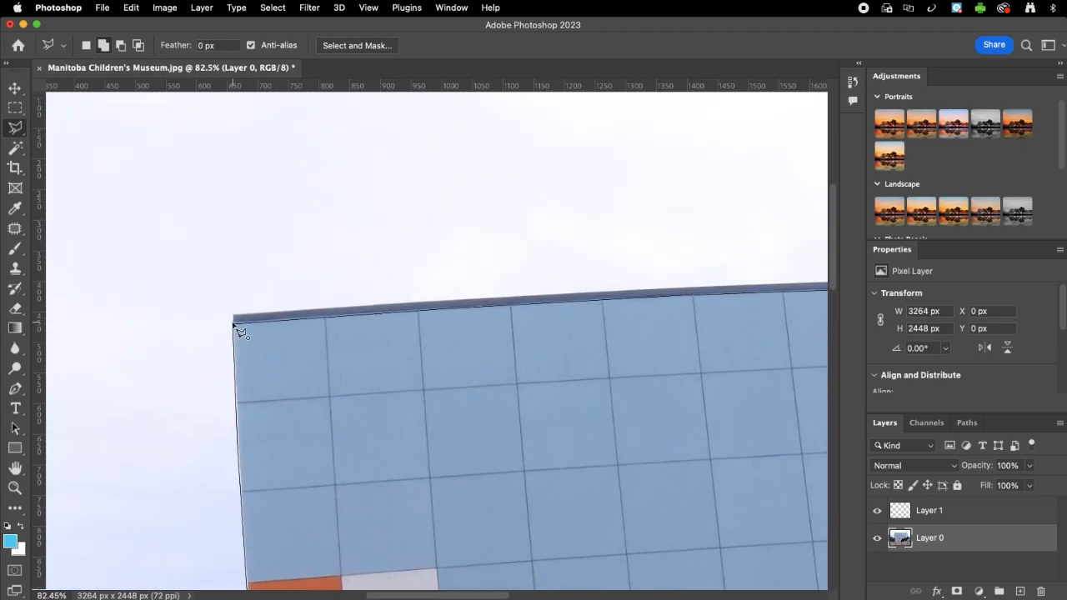
pyautogui.click(234, 325)
pyautogui.scroll(10, 398, 345)
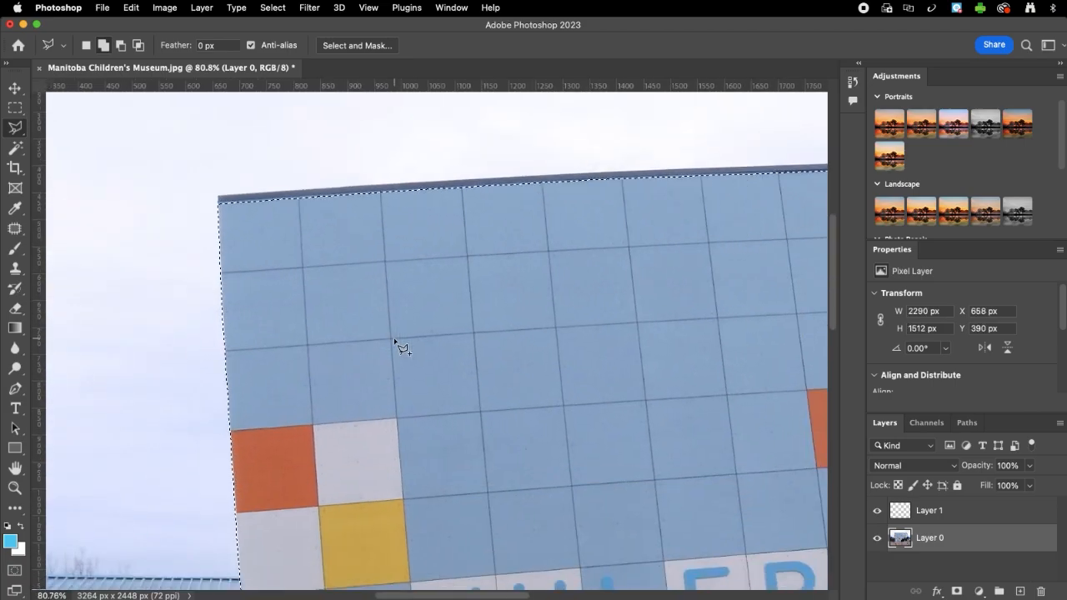
pyautogui.scroll(-6, 398, 345)
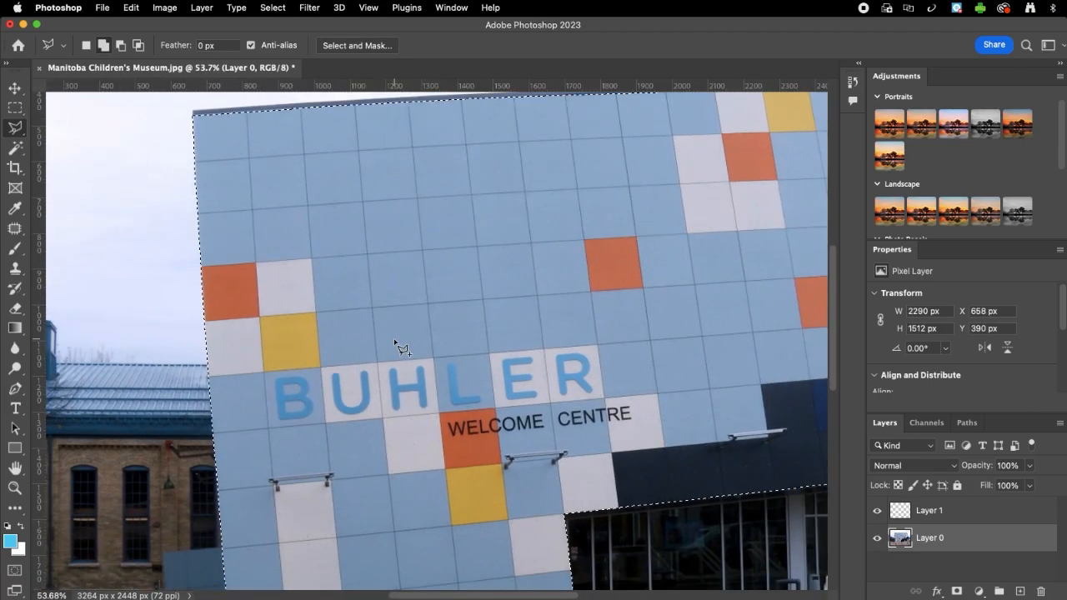
# - Make the empty Layer 1 active and set the foreground colour to light mint green, #92ebba
pyautogui.click(967, 517)
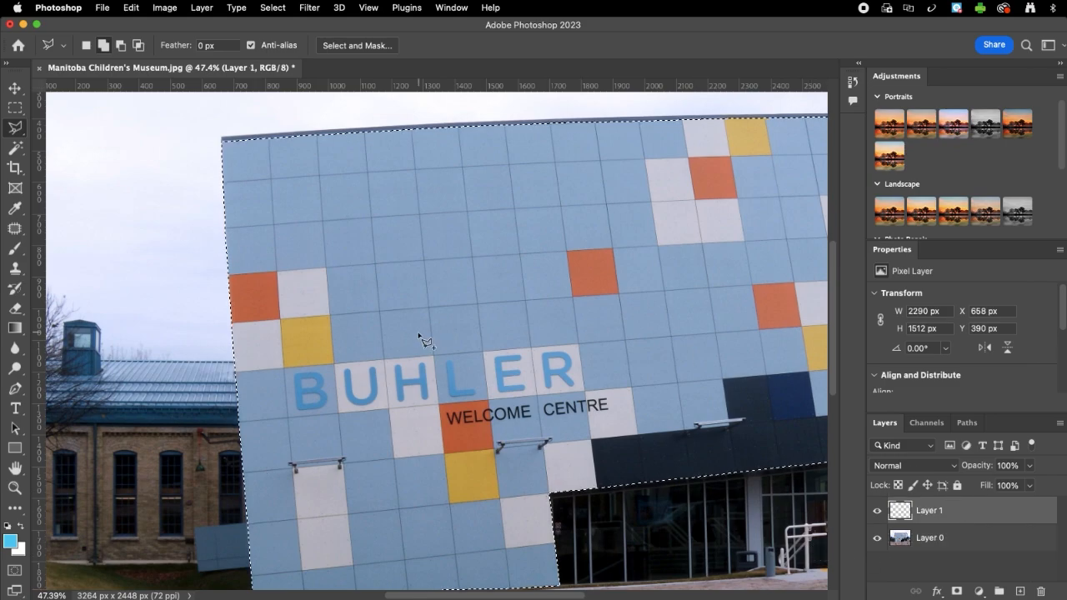
pyautogui.click(11, 542)
pyautogui.moveTo(399, 439); pyautogui.dragTo(339, 211)
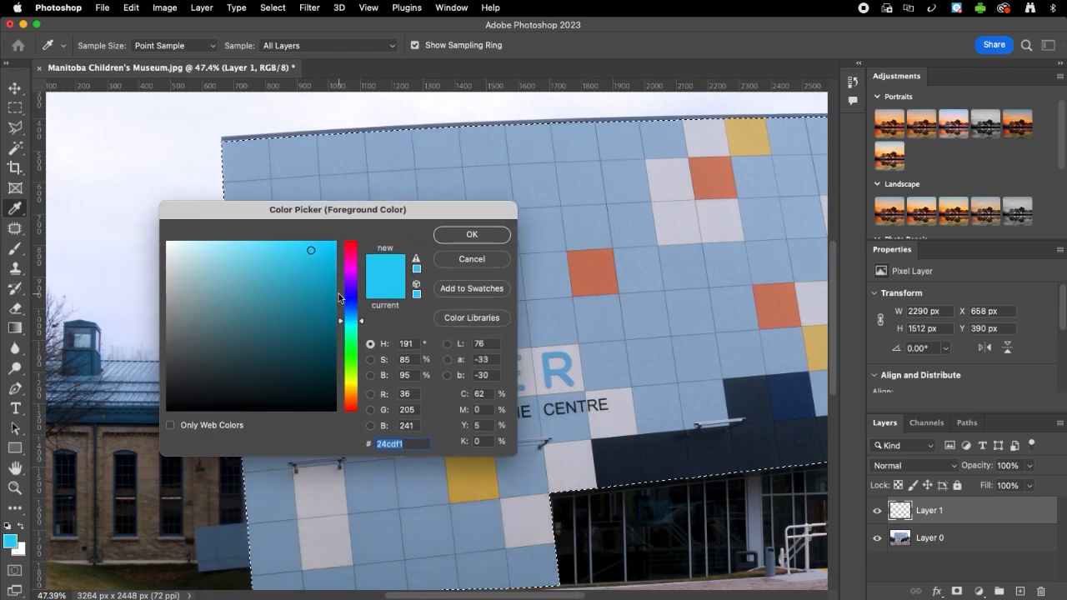
pyautogui.click(351, 337)
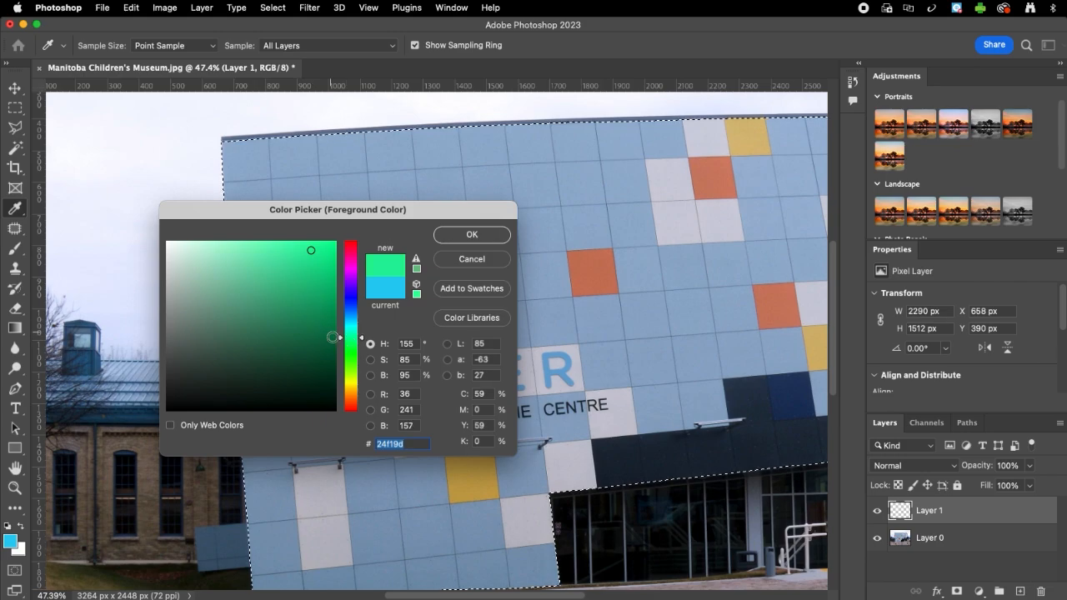
pyautogui.click(350, 346)
pyautogui.click(350, 342)
pyautogui.click(265, 248)
pyautogui.moveTo(265, 248); pyautogui.dragTo(231, 253)
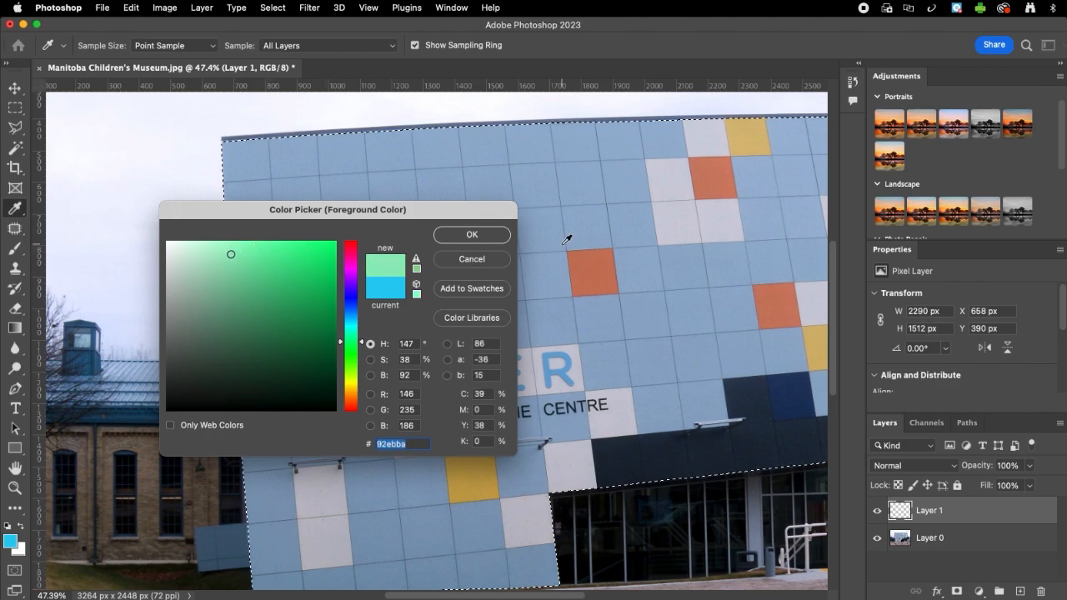
pyautogui.click(499, 238)
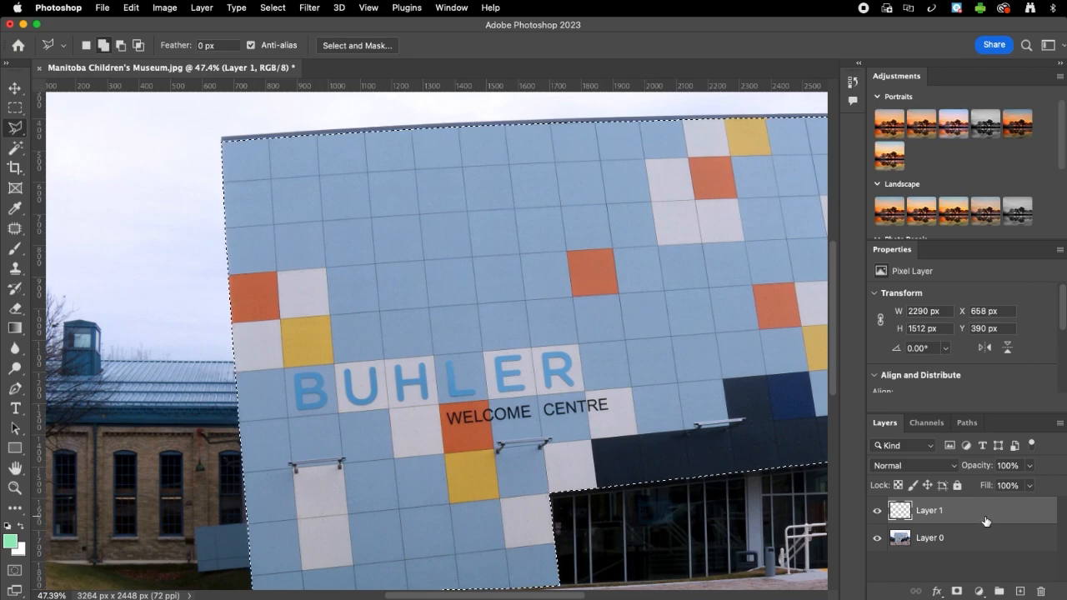
# - Fill the facade selection on Layer 1 with the mint green foreground colour
pyautogui.press('alt')
pyautogui.hotkey('alt', 'BackSpace')
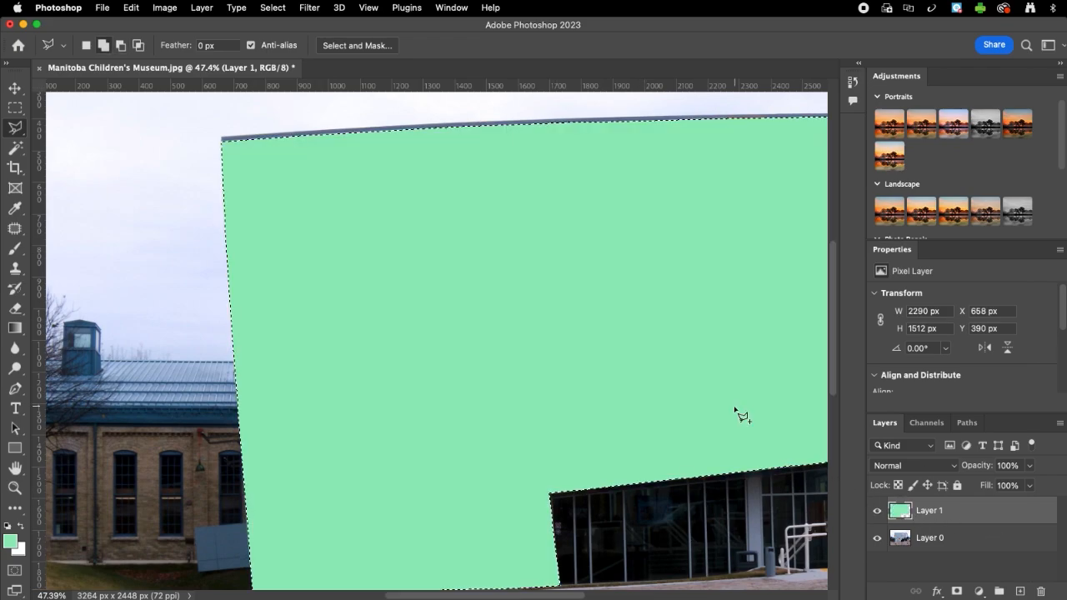
pyautogui.press('super+minus')
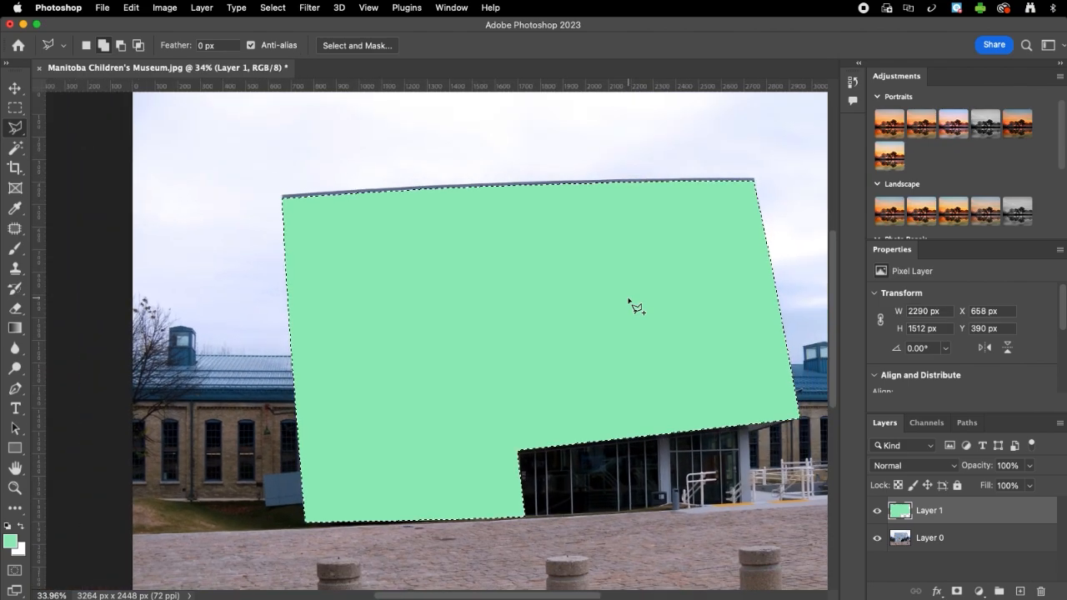
# - Save the facade selection as a new channel named "shape building", and deselect it
pyautogui.rightClick(528, 321)
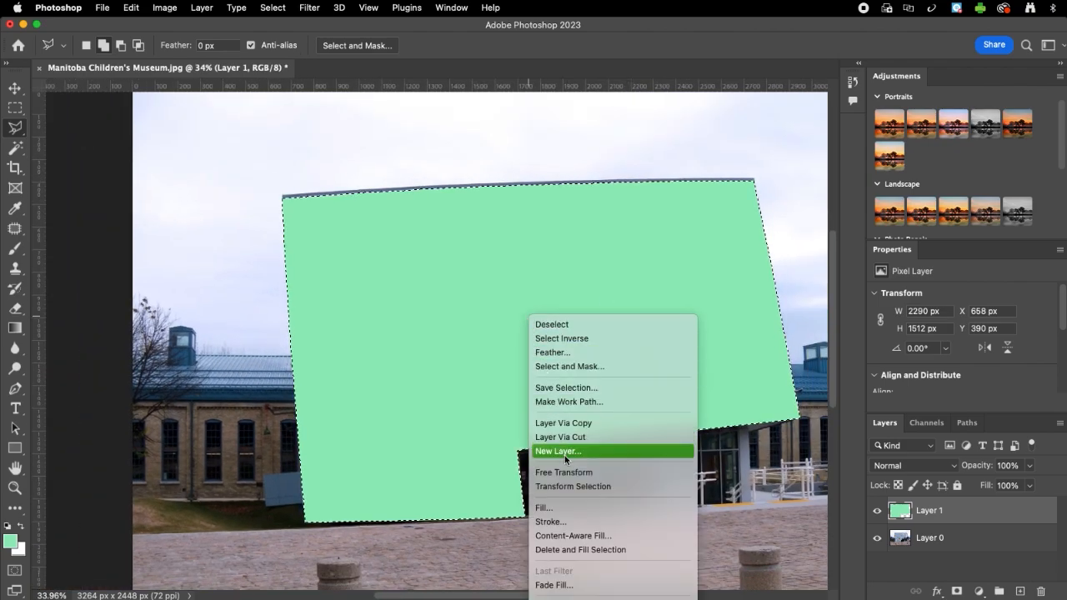
pyautogui.click(576, 395)
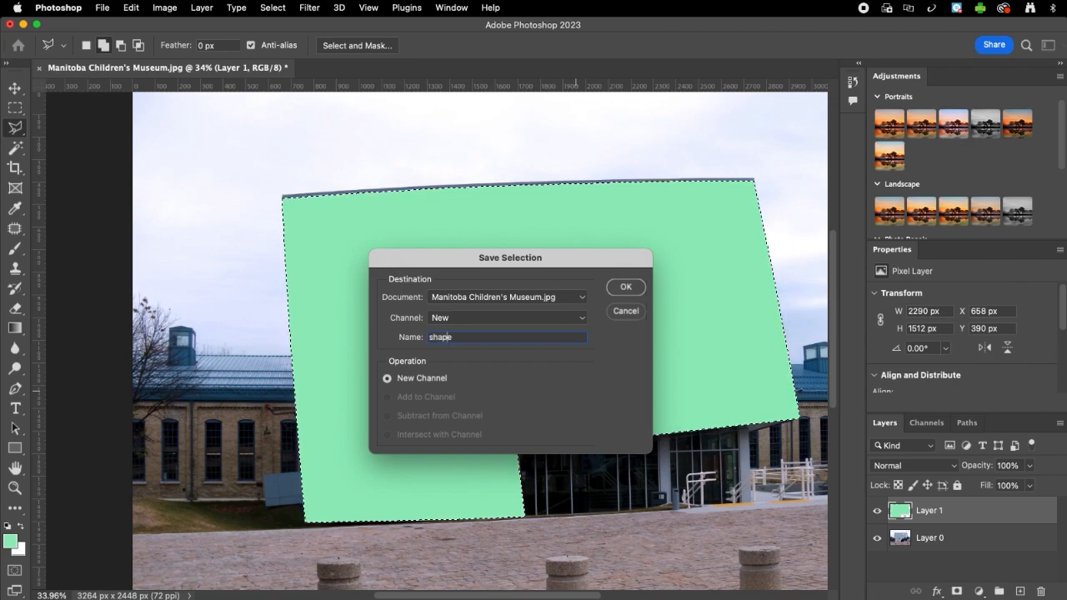
pyautogui.write('building')
pyautogui.click(627, 288)
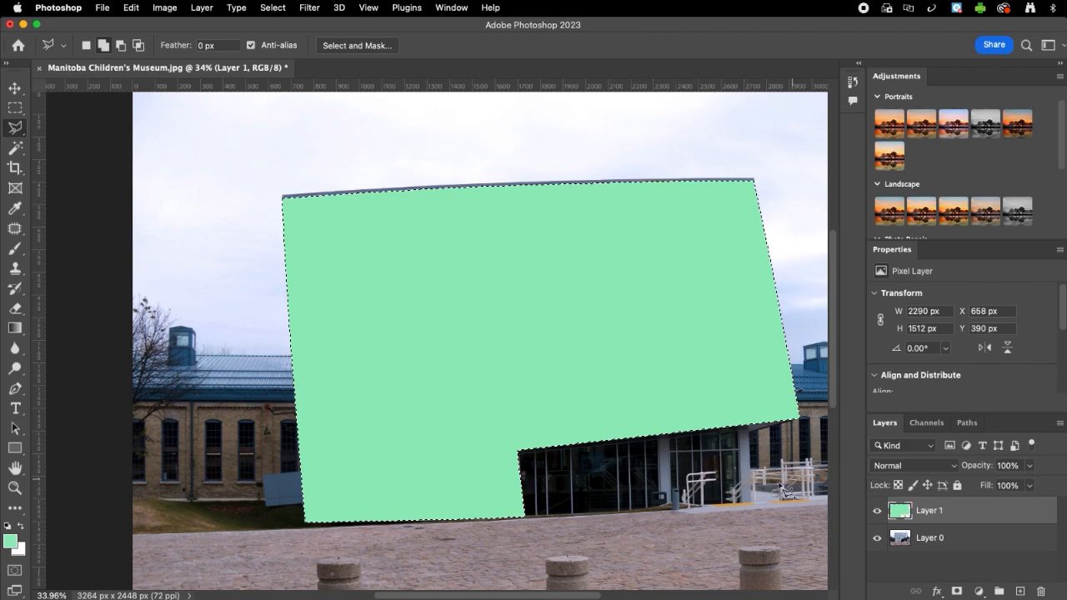
pyautogui.press('super+d')
pyautogui.press('super+d')
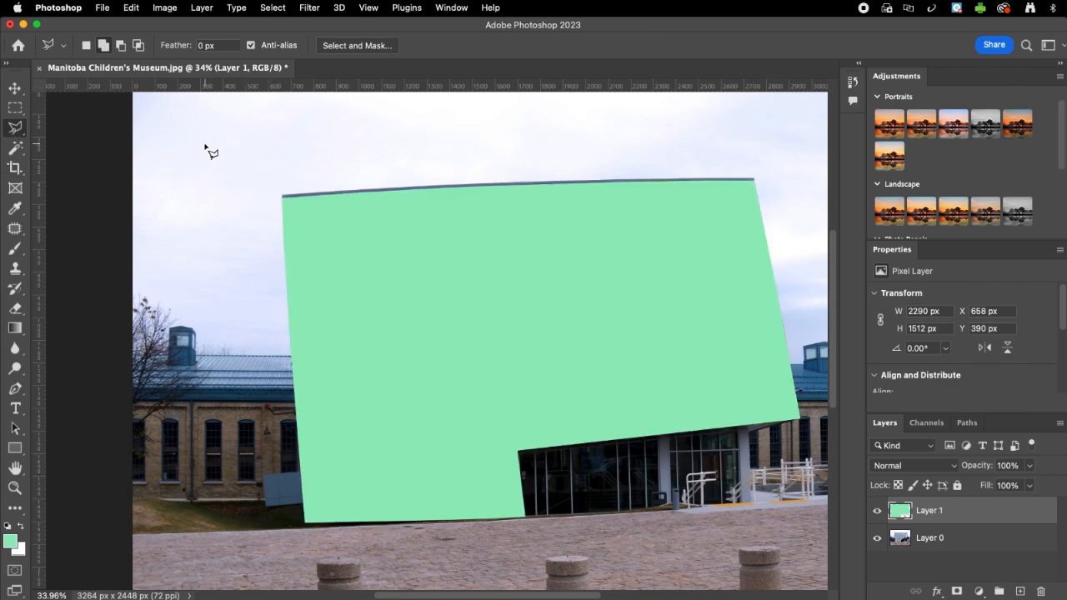
# - Draw a jagged polygonal selection about 251 by 411 px in the upper-left area of the green facade
pyautogui.click(368, 220)
pyautogui.click(326, 223)
pyautogui.click(344, 313)
pyautogui.click(366, 297)
pyautogui.doubleClick(371, 223)
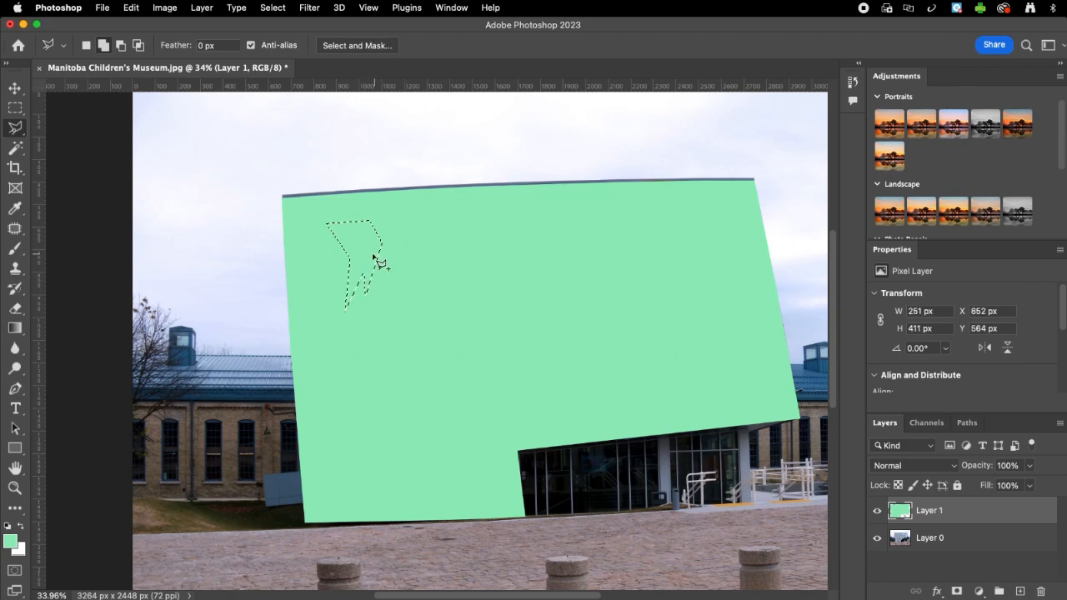
# - Save the jagged selection as a new channel named "sharp"
pyautogui.rightClick(363, 247)
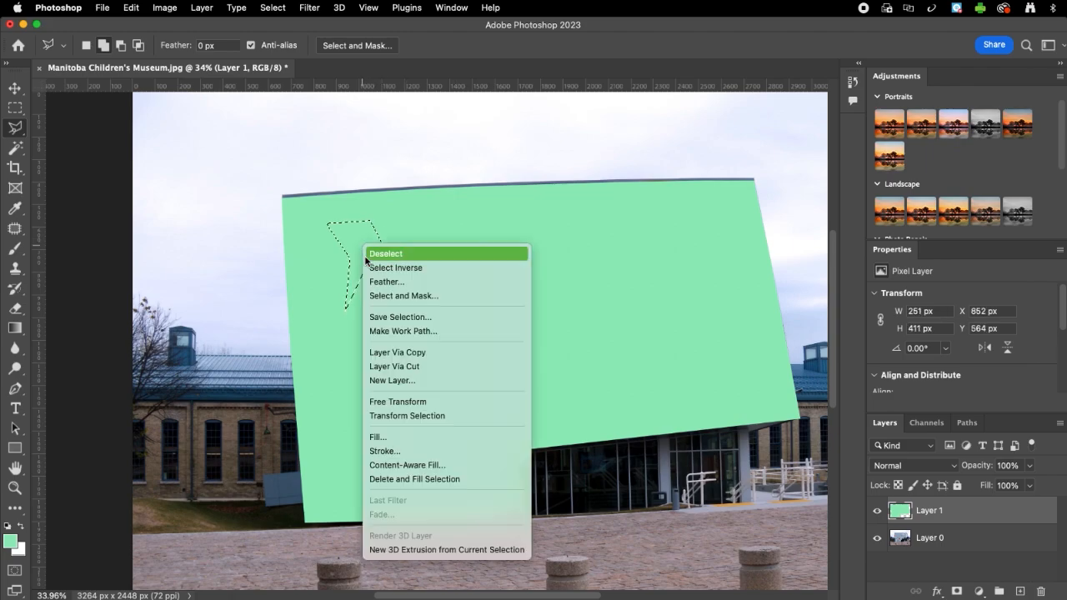
pyautogui.click(406, 318)
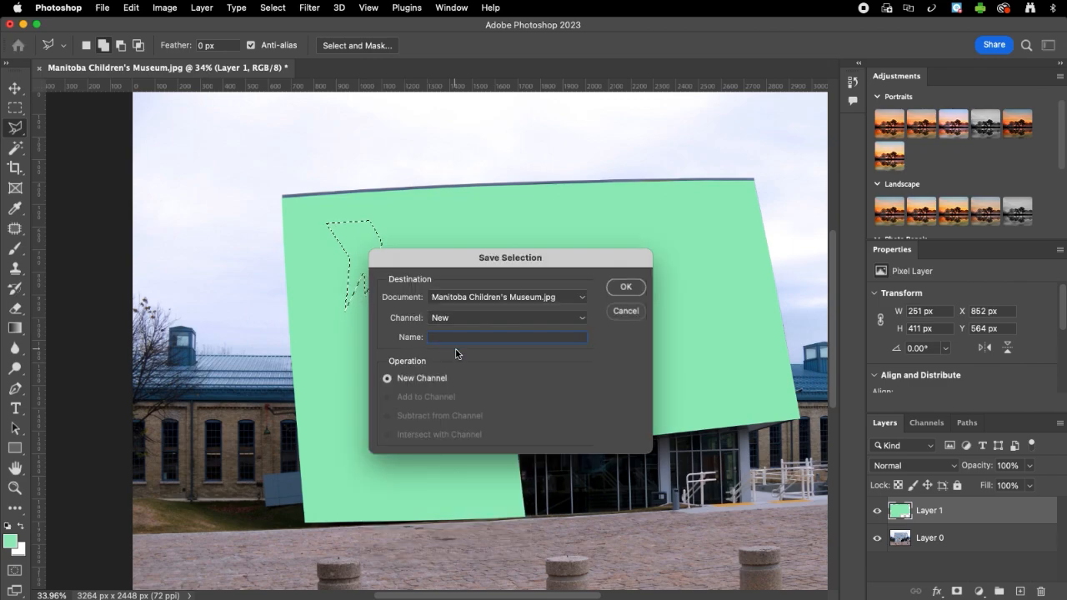
pyautogui.write('sharp')
pyautogui.click(625, 288)
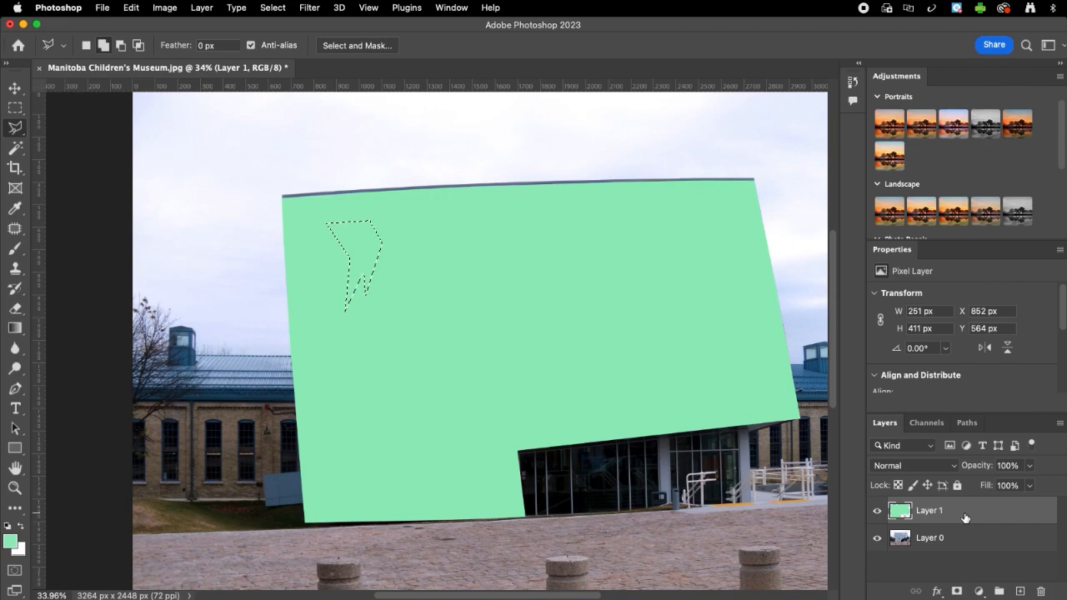
# - Fill the jagged selection with dark green, #218d51, on a new layer above the mint facade
pyautogui.click(1019, 591)
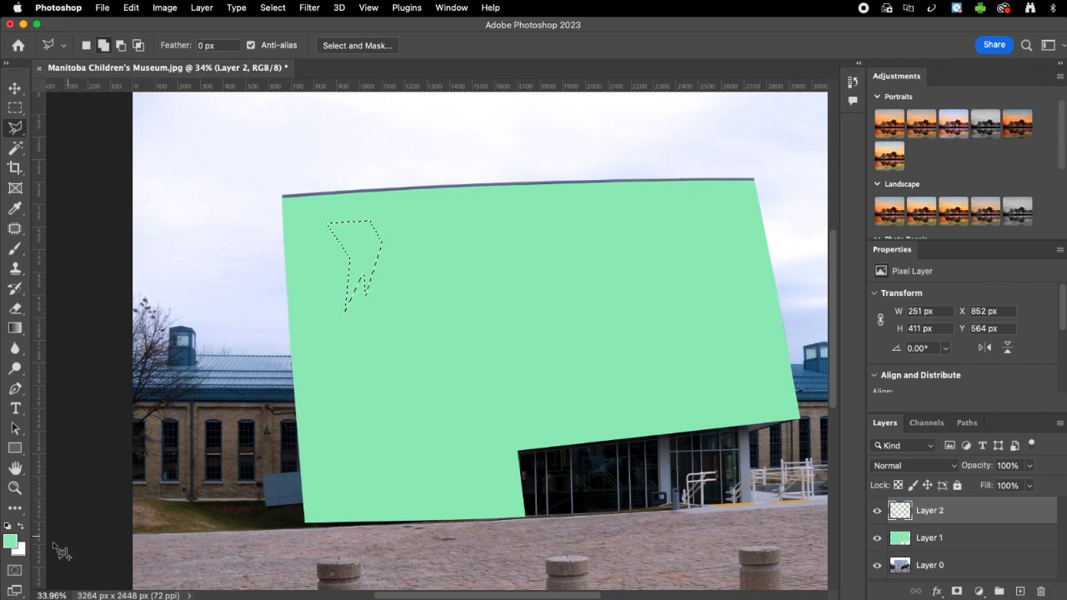
pyautogui.click(11, 541)
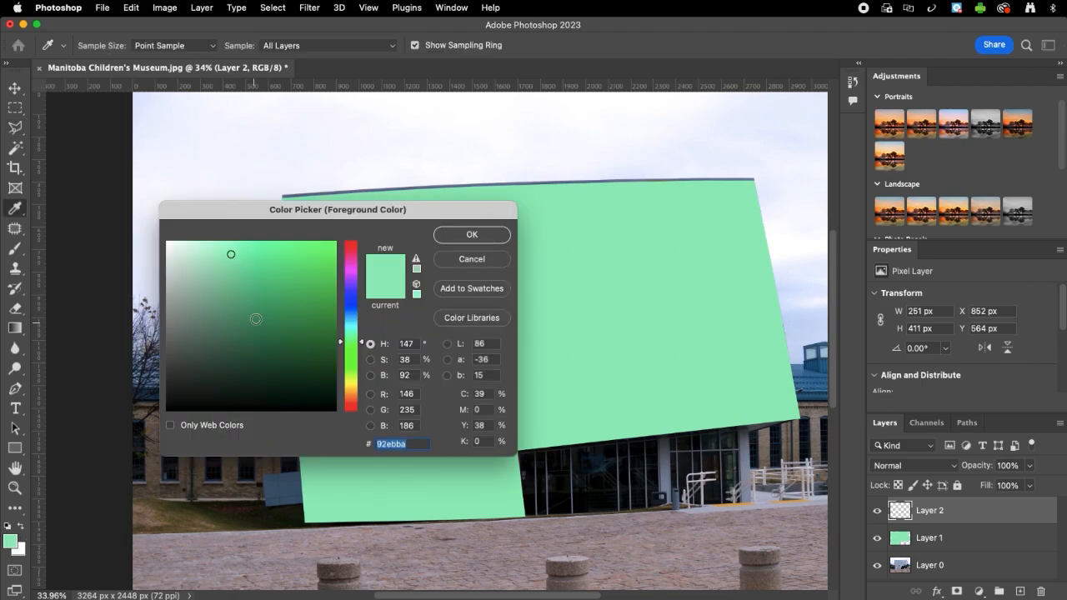
pyautogui.moveTo(321, 291)
pyautogui.mouseDown()
pyautogui.moveTo(335, 290)
pyautogui.moveTo(296, 316)
pyautogui.mouseUp()
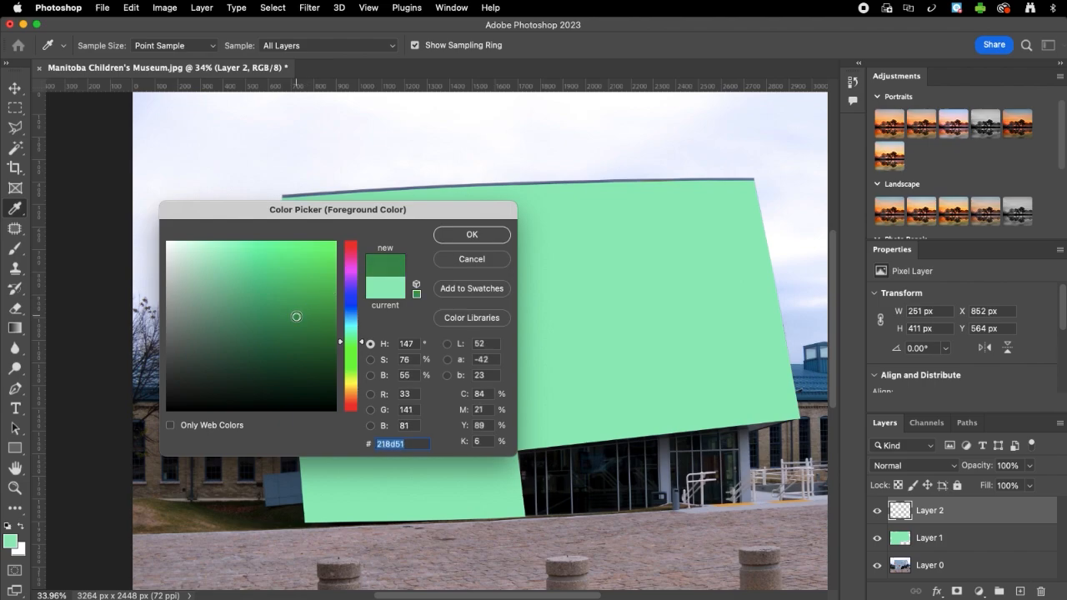
pyautogui.click(472, 234)
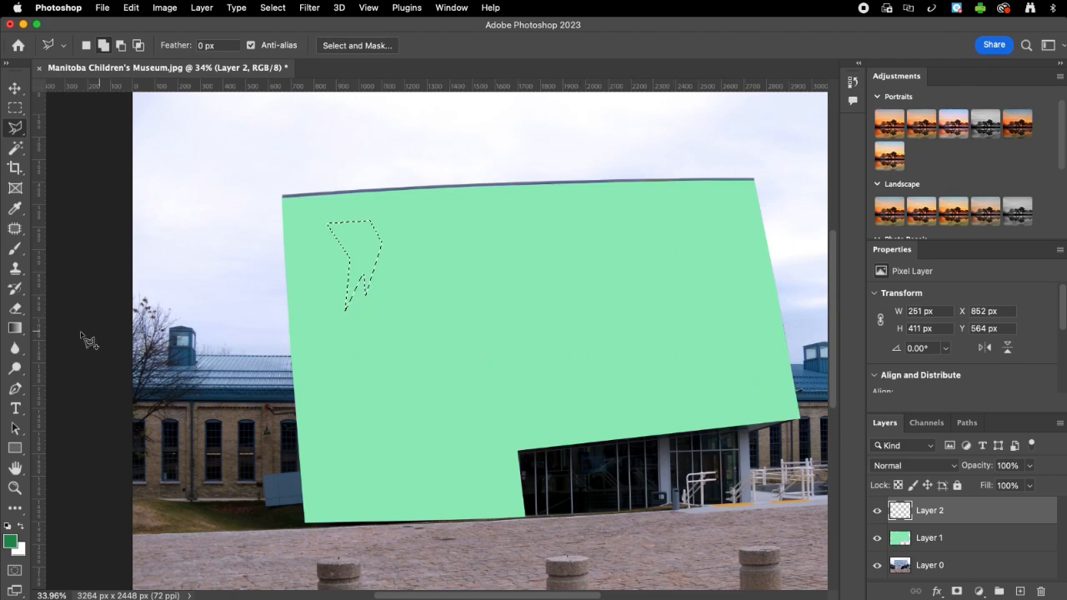
pyautogui.hotkey('alt', 'BackSpace')
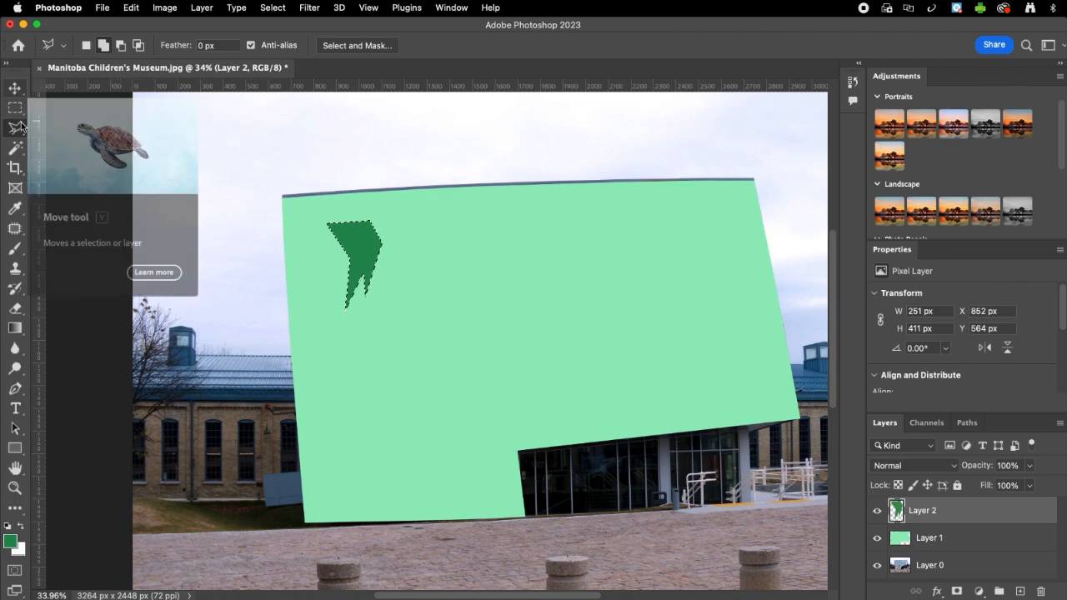
# - Transform the selection outline to move it beside the first shape, at about X 1168 px, Y 532 px, for a second copy
pyautogui.rightClick(358, 242)
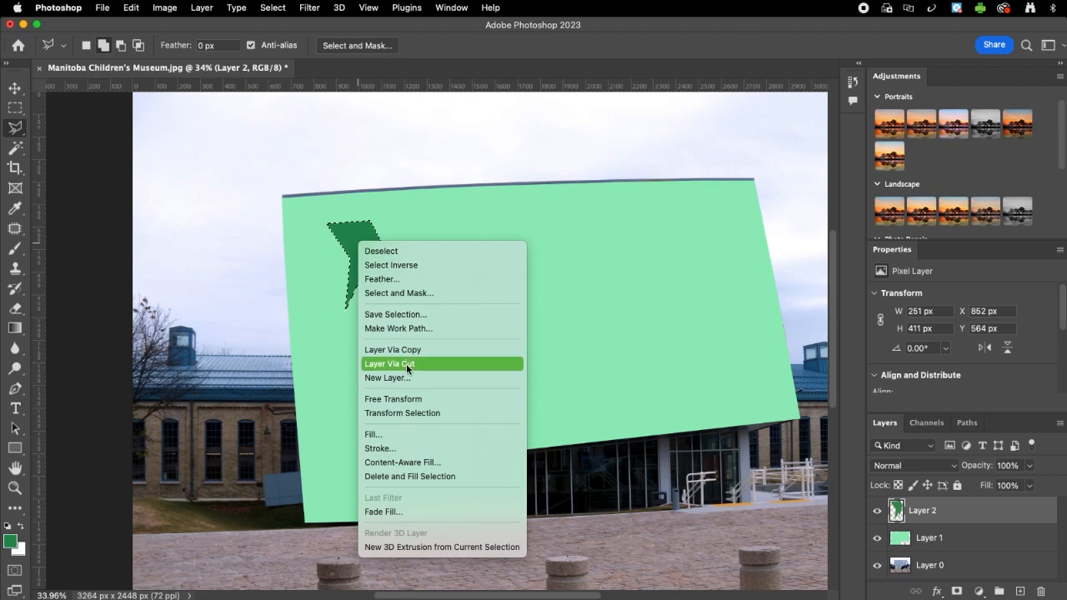
pyautogui.click(446, 414)
pyautogui.moveTo(365, 261); pyautogui.dragTo(437, 258)
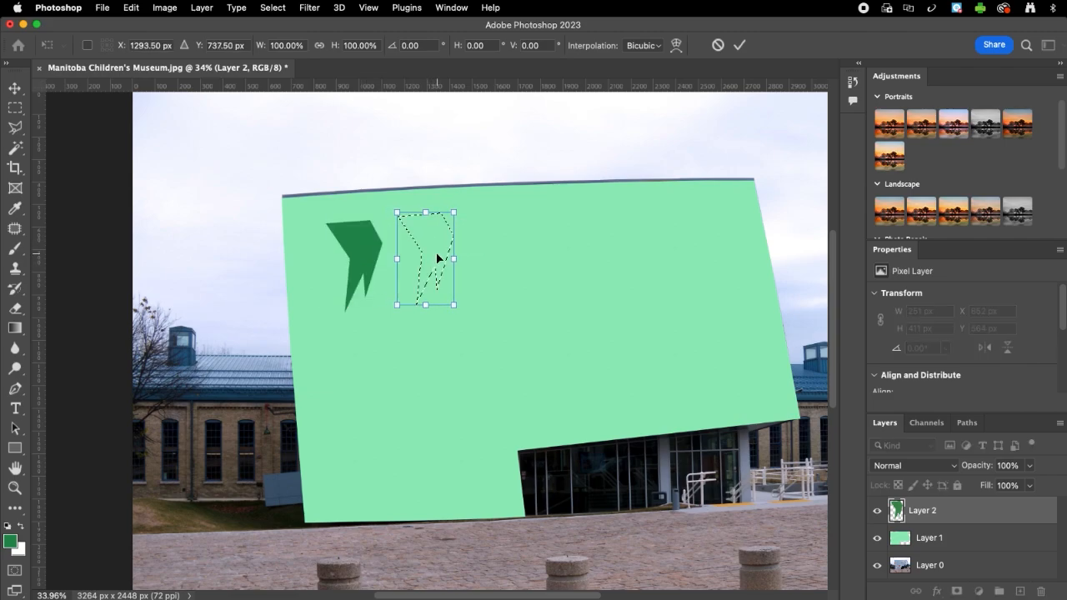
pyautogui.press('Return')
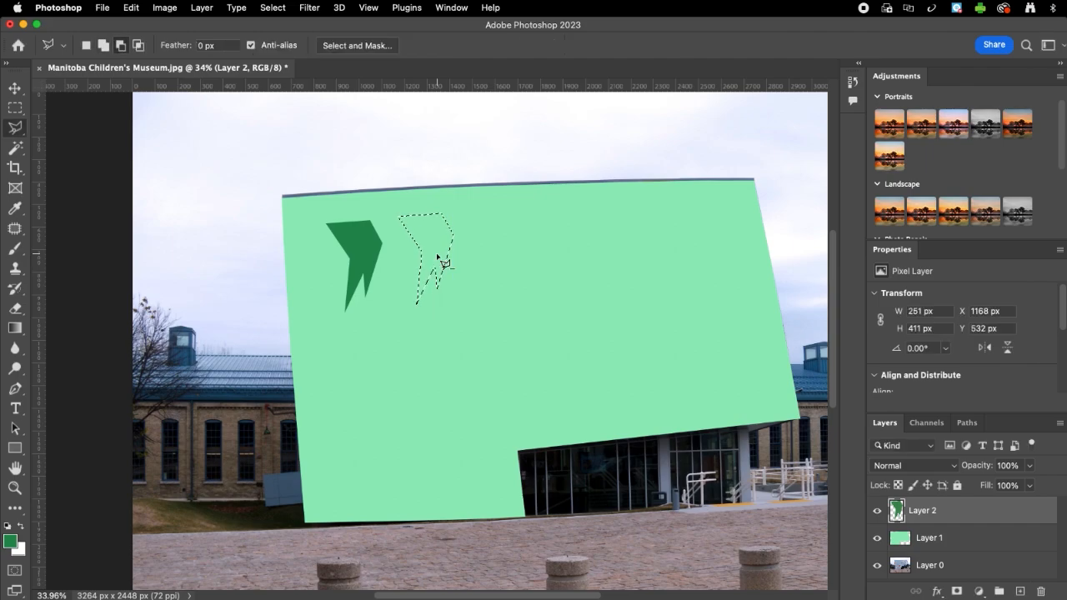
# - Move the selection outline to about X 1506 px, Y 507 px, fill it with dark green as a third shape, and deselect
pyautogui.rightClick(437, 258)
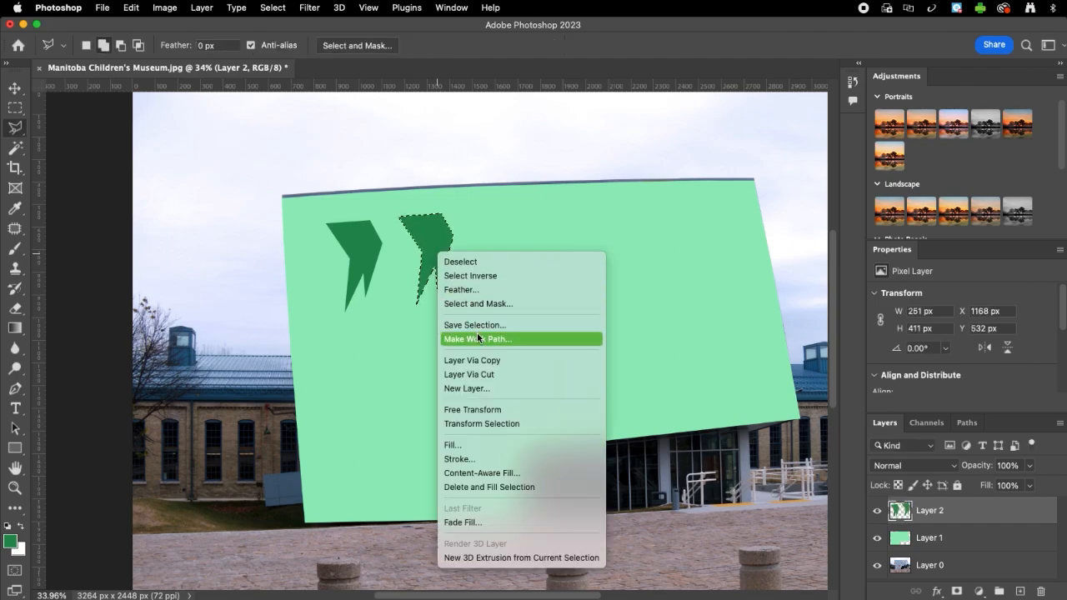
pyautogui.click(499, 423)
pyautogui.moveTo(425, 254)
pyautogui.mouseDown()
pyautogui.moveTo(511, 259)
pyautogui.moveTo(515, 249)
pyautogui.mouseUp()
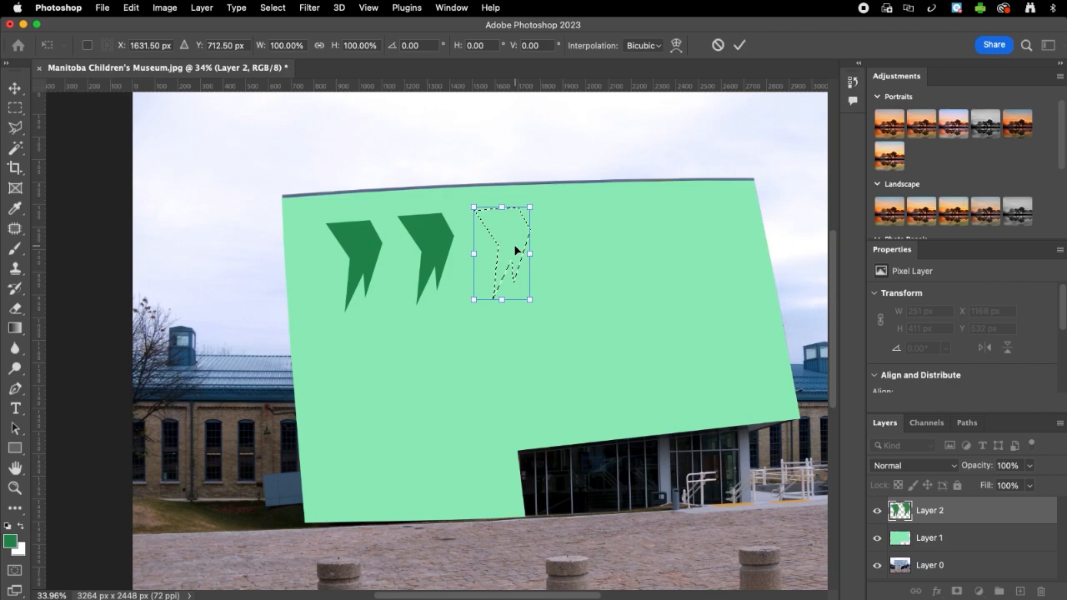
pyautogui.press('Return')
pyautogui.hotkey('alt', 'BackSpace')
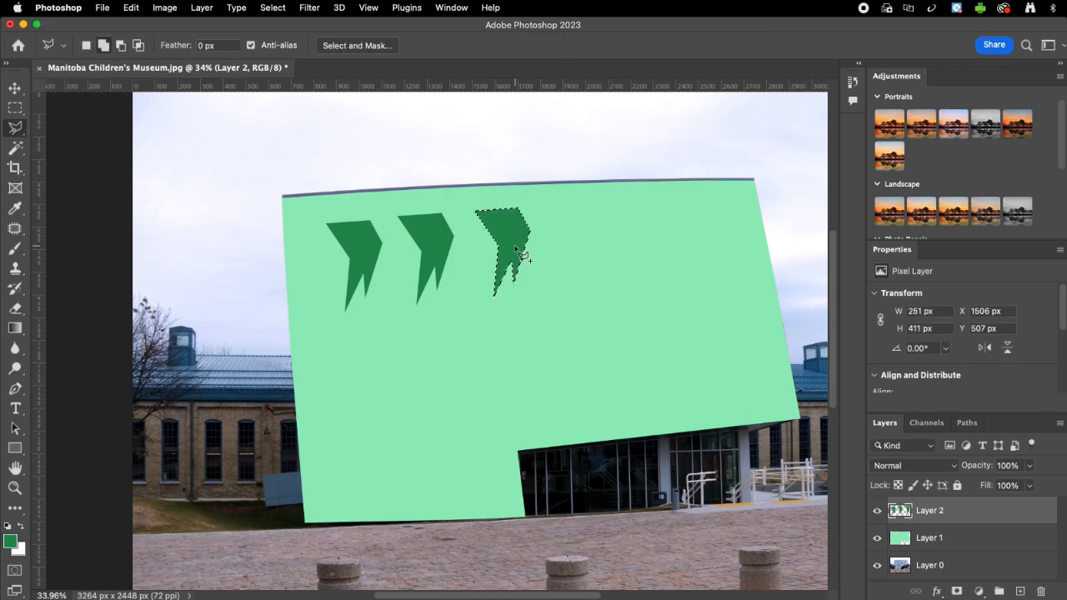
pyautogui.press('super+d')
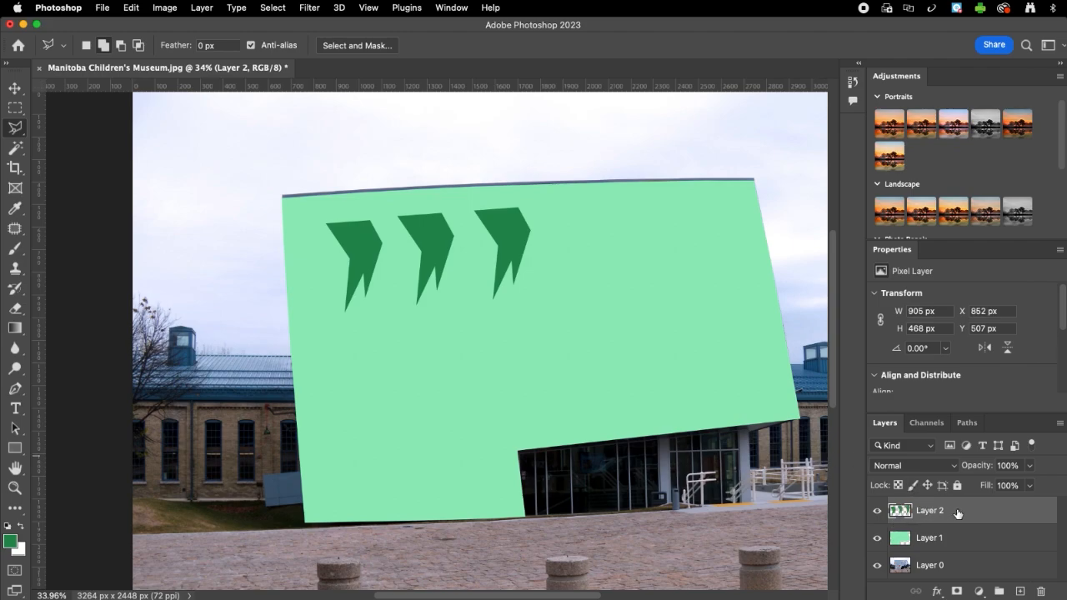
# - Duplicate the layer of three dark green shapes and move the copy to about X 1843 px, Y 439 px, extending the row across the facade
pyautogui.press('super+j')
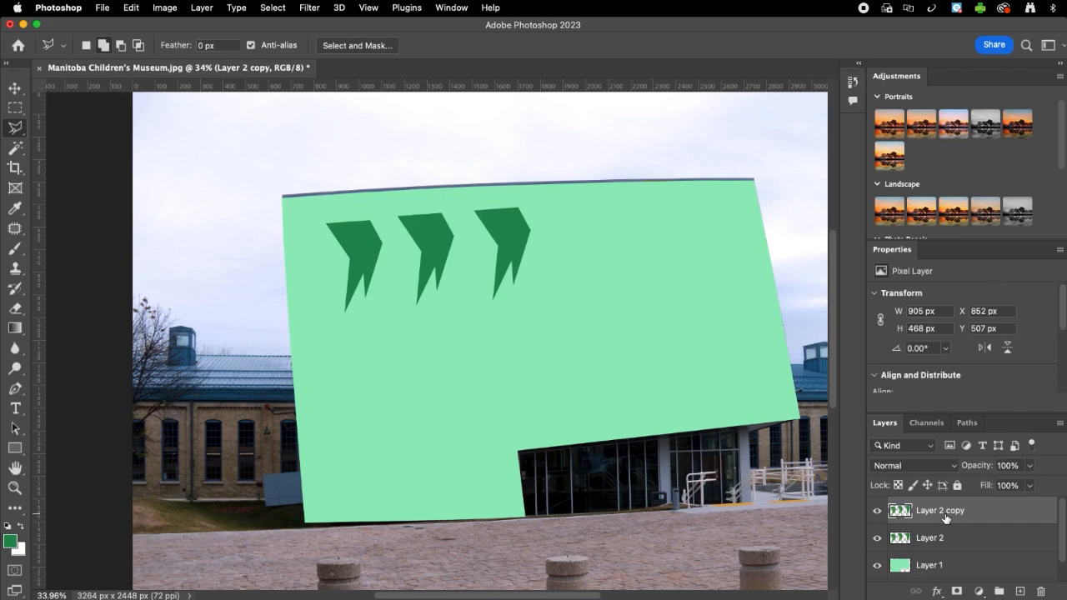
pyautogui.press('v')
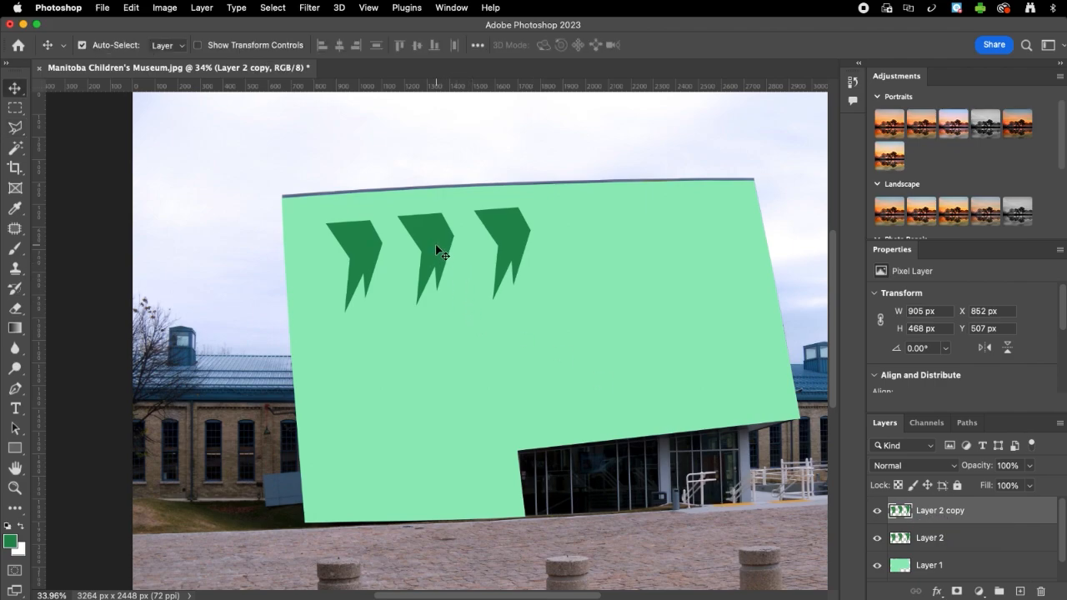
pyautogui.moveTo(434, 240); pyautogui.dragTo(660, 216)
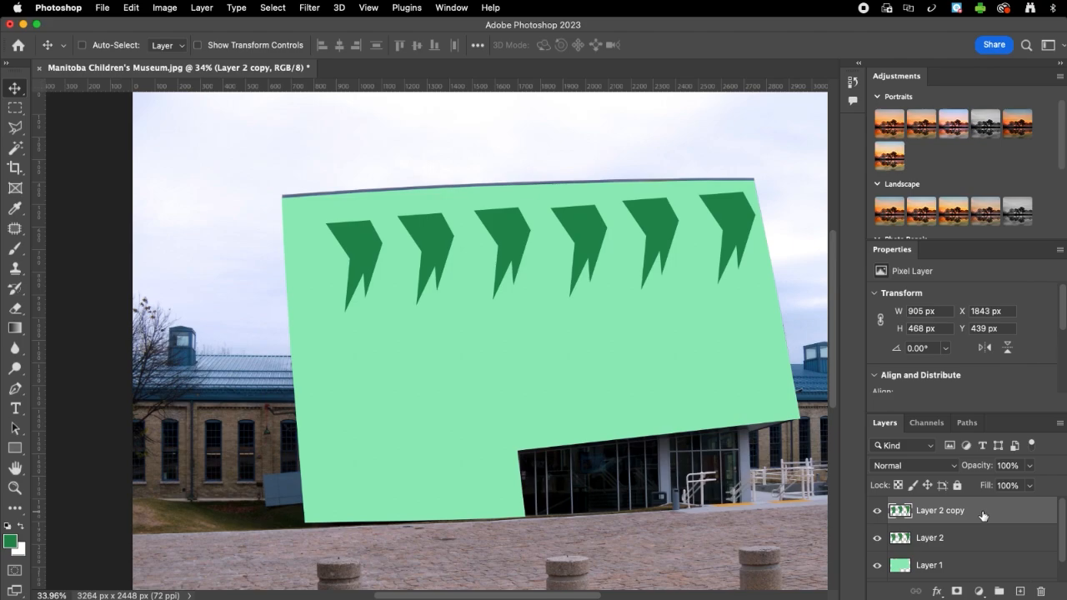
# - Merge the duplicated shapes layer down into Layer 2
pyautogui.press('super')
pyautogui.rightClick(983, 512)
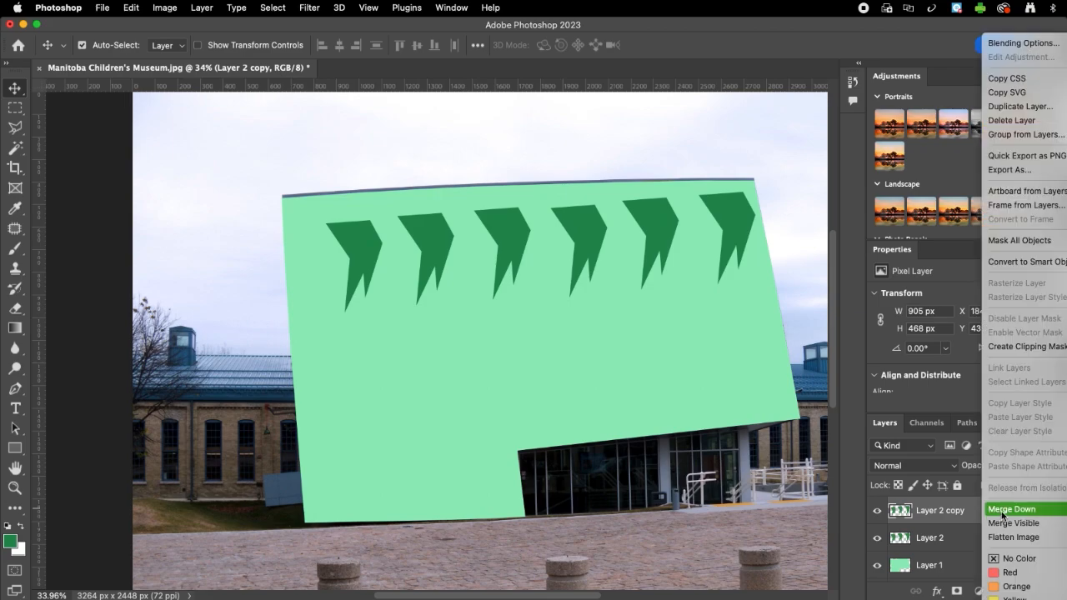
pyautogui.click(1002, 510)
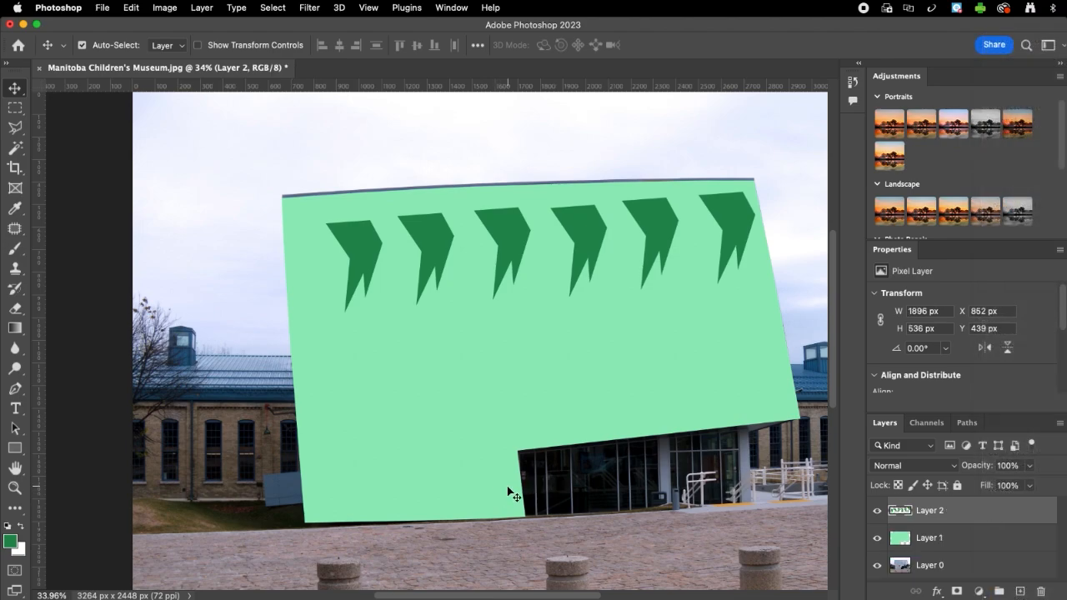
# - Rotate the row of six shapes by about 1.36° and shift it slightly up and left within the facade
pyautogui.press('super+t')
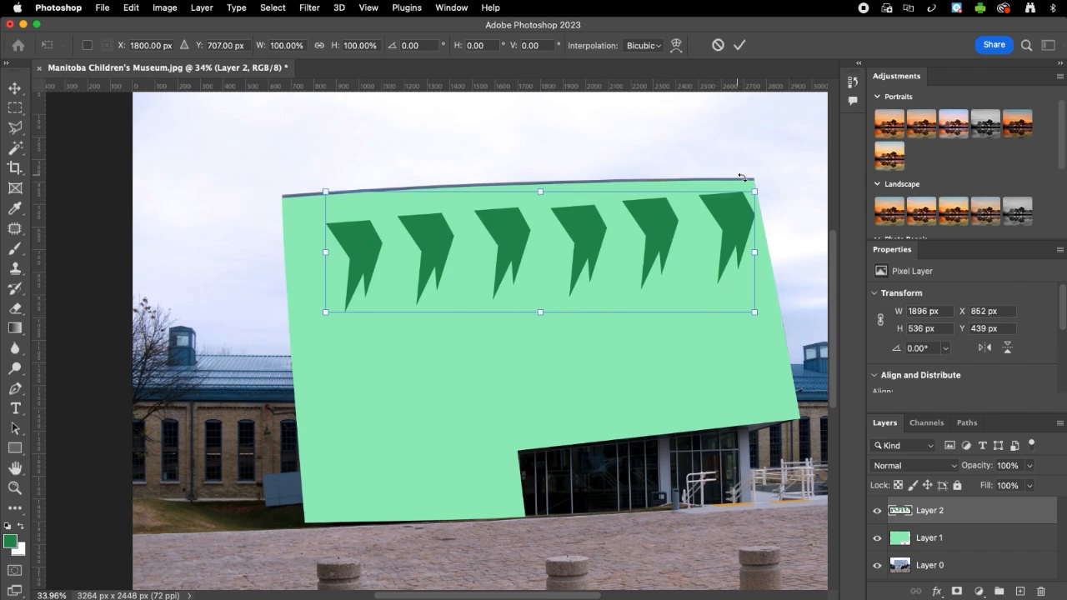
pyautogui.moveTo(766, 183); pyautogui.dragTo(768, 188)
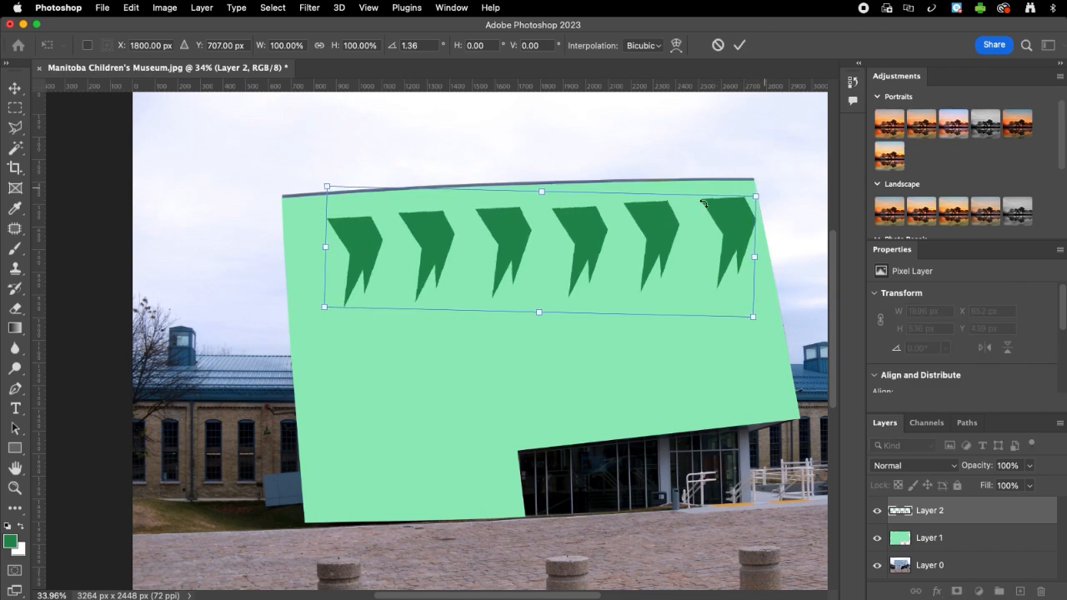
pyautogui.moveTo(587, 221); pyautogui.dragTo(570, 220)
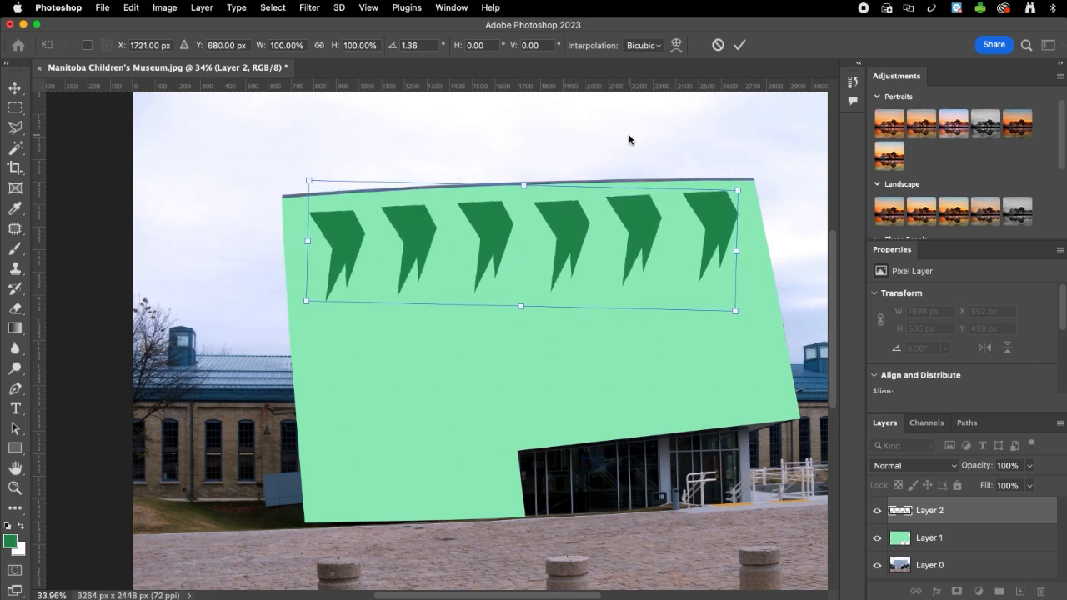
pyautogui.press('Return')
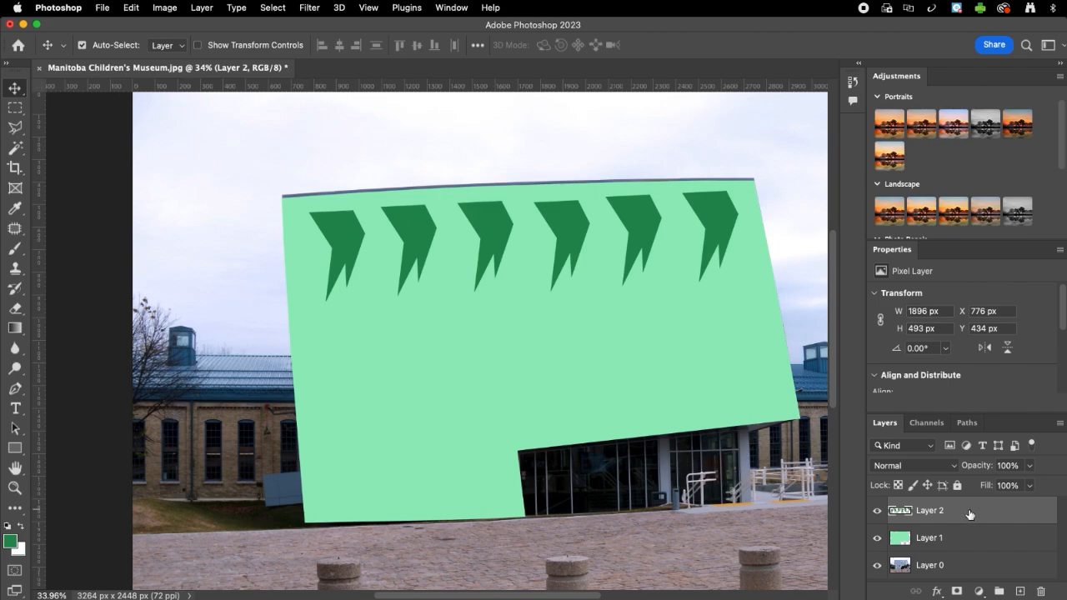
# - Duplicate the row of six shapes and place the copy directly below it as a second row, at about Y 864 px
pyautogui.press('super+j')
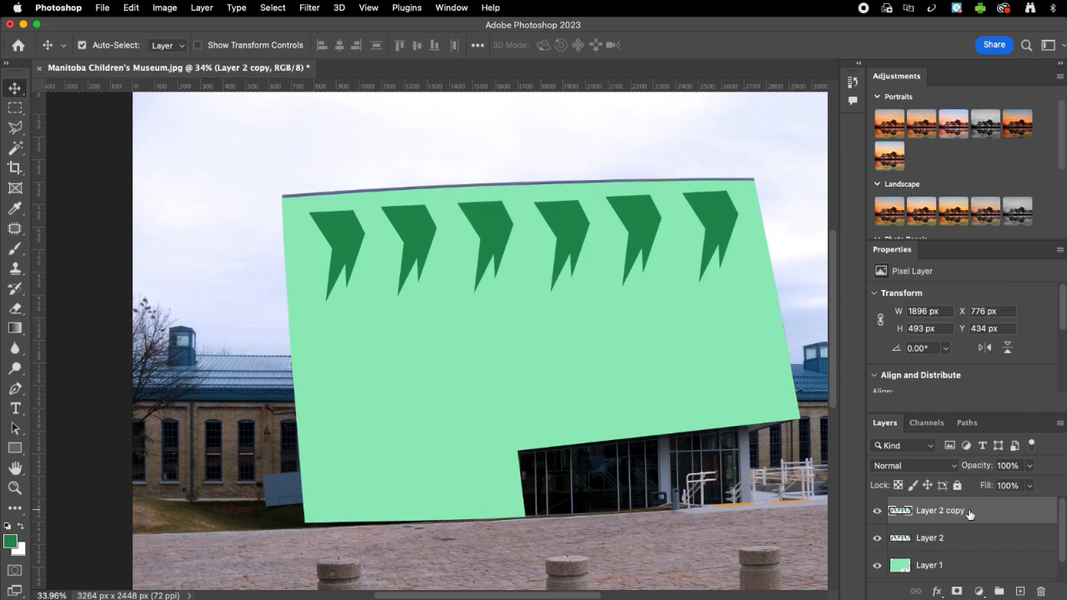
pyautogui.click(919, 536)
pyautogui.moveTo(497, 224); pyautogui.dragTo(494, 323)
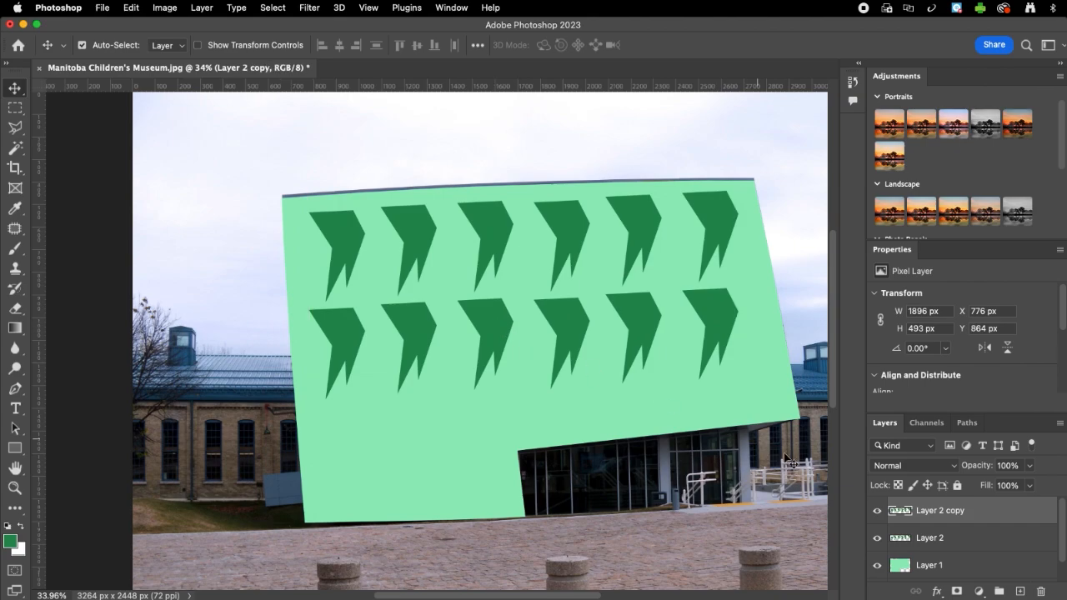
# - Duplicate the original row on Layer 2 again and place the copy as a third row at about Y 1300 px
pyautogui.click(955, 540)
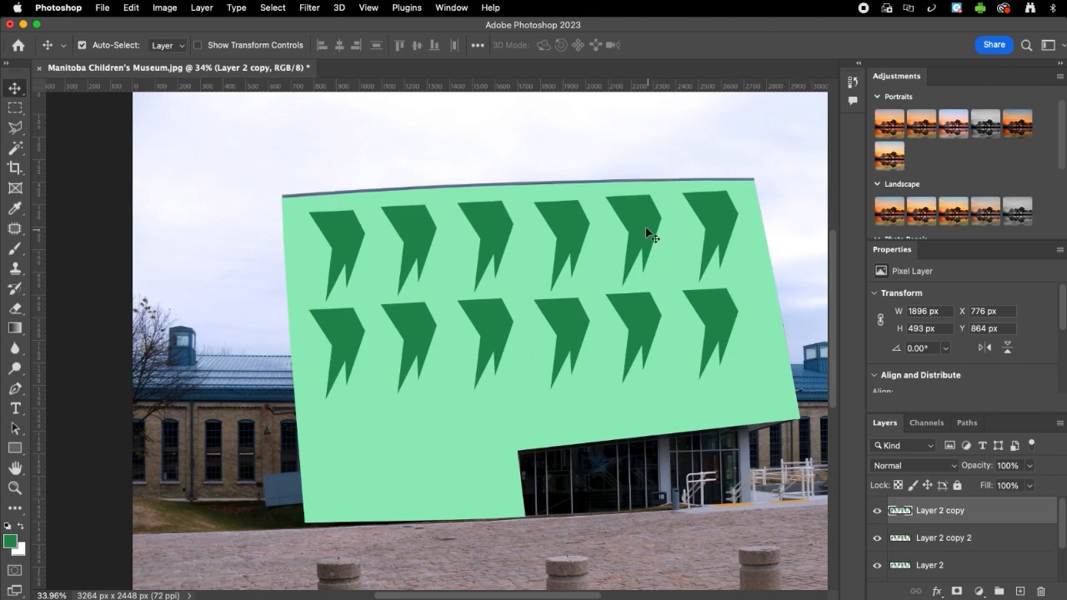
pyautogui.click(654, 267)
pyautogui.moveTo(654, 267); pyautogui.dragTo(647, 425)
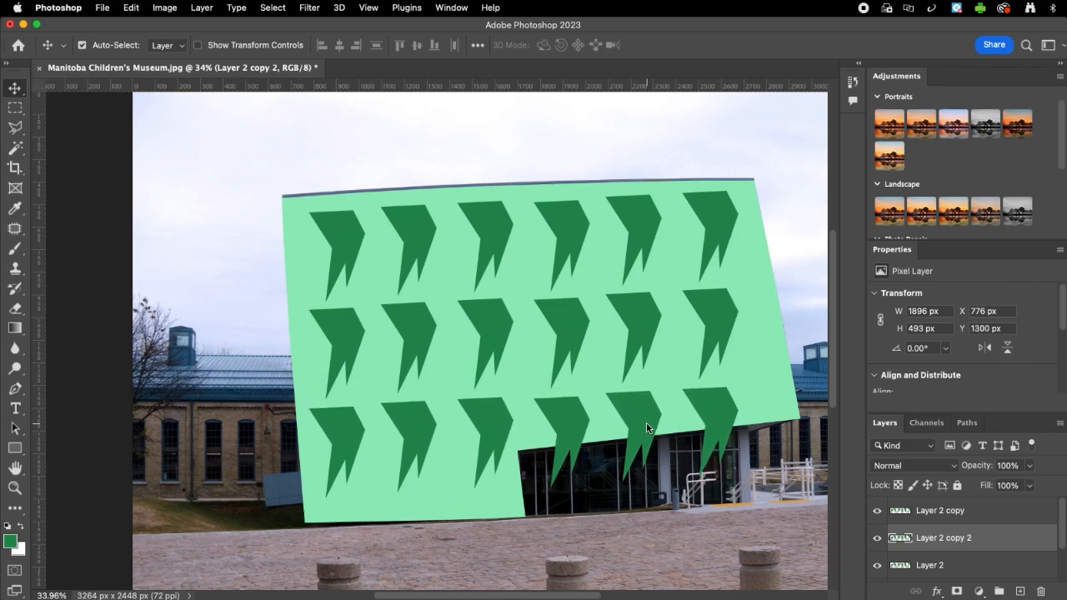
# - Merge Layer 2 and its two copies, holding the three rows of shapes, into a single layer
pyautogui.scroll(-2, 1011, 525)
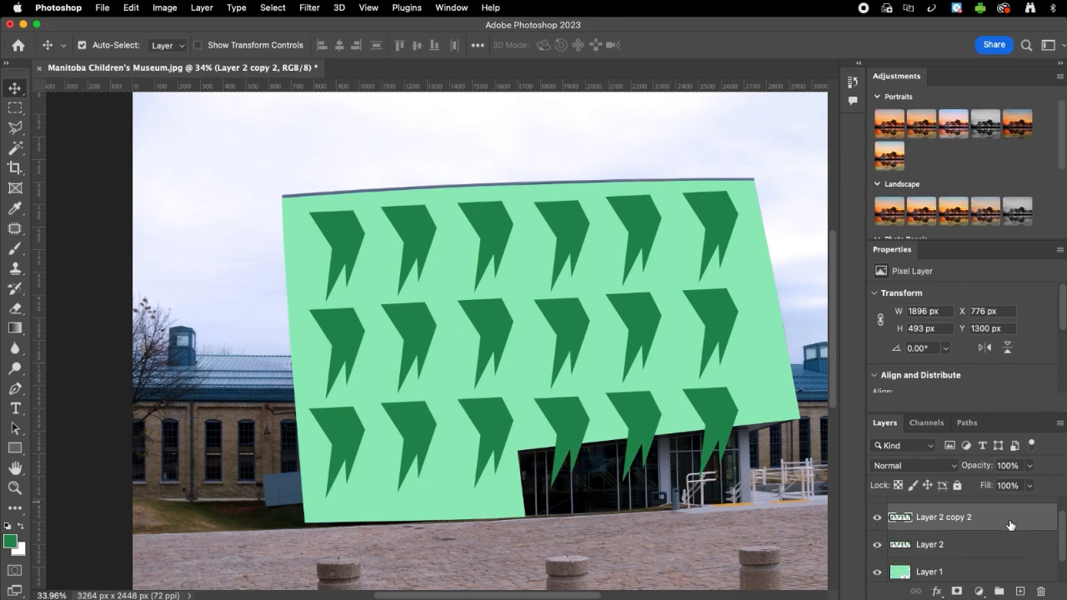
pyautogui.scroll(1, 1010, 526)
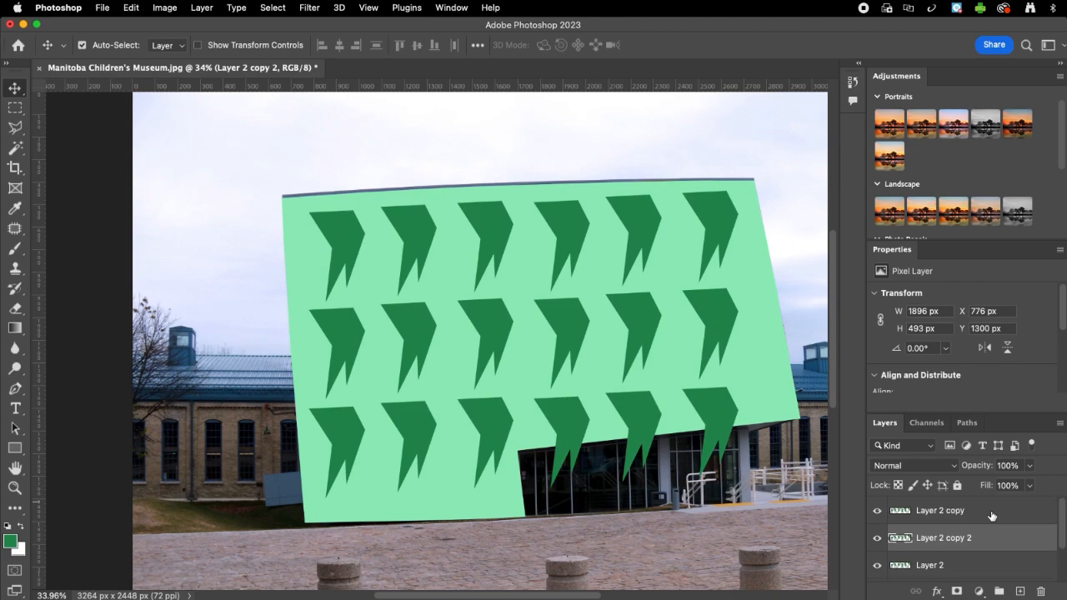
pyautogui.click(989, 510)
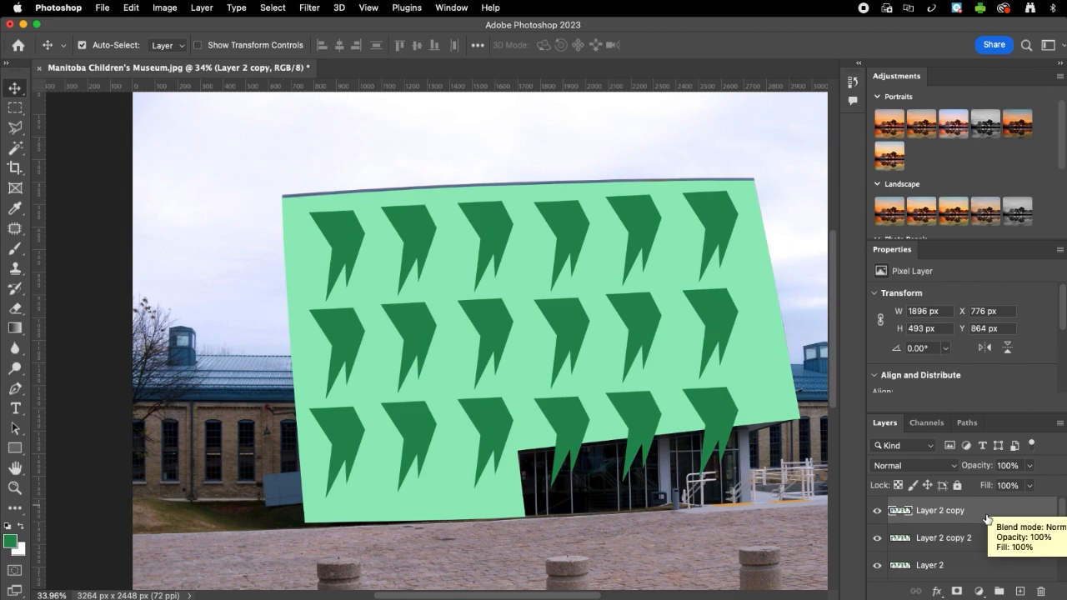
pyautogui.keyDown('shift'); pyautogui.click(969, 559); pyautogui.keyUp('shift')
pyautogui.rightClick(980, 547)
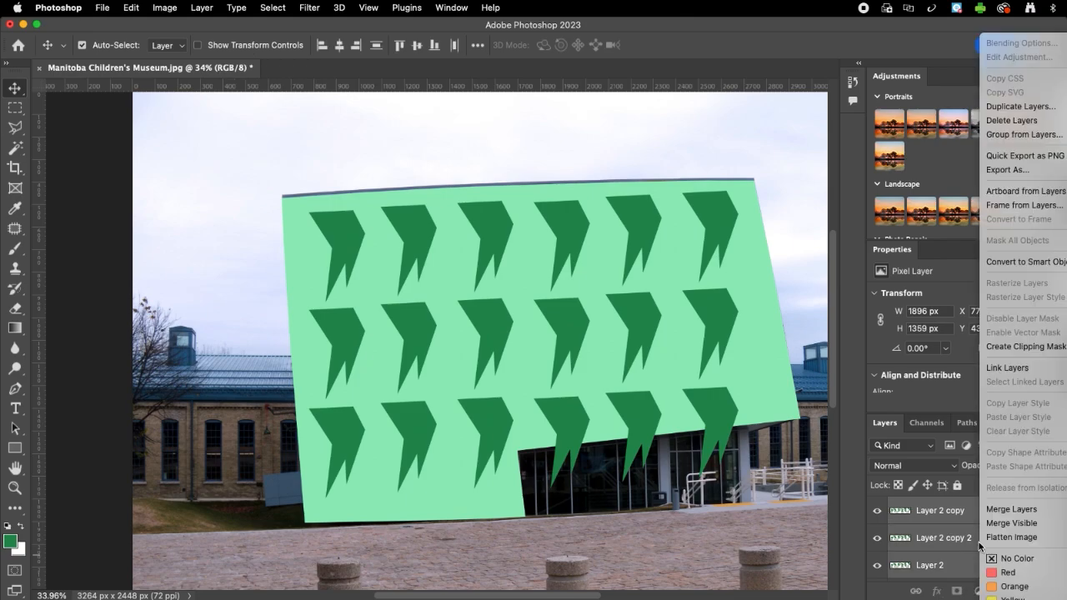
pyautogui.click(1000, 510)
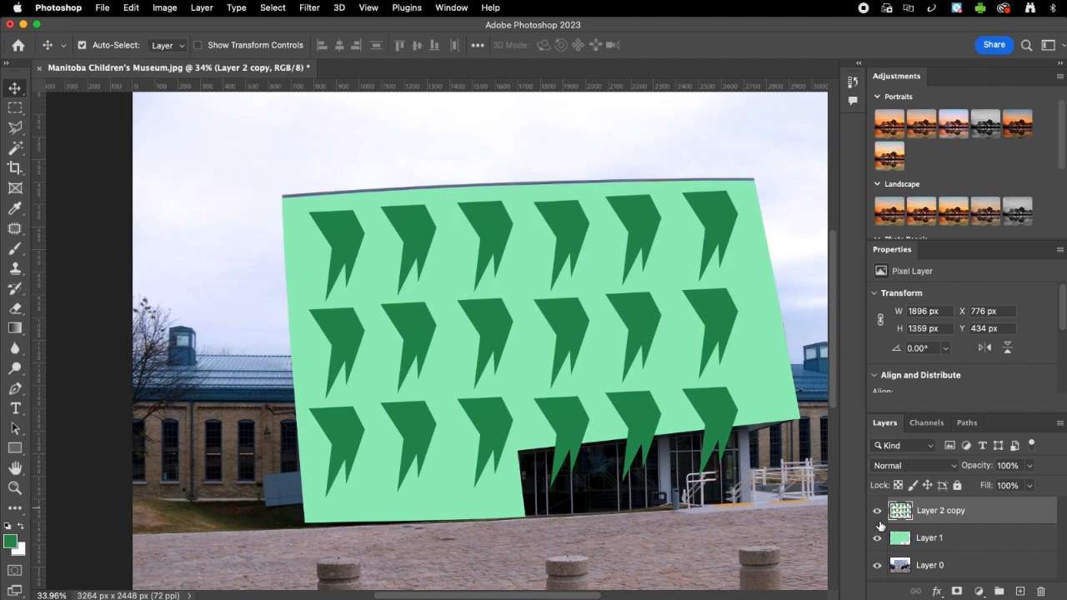
# - Toggle the merged pattern layer's visibility off and back on to check which shapes it contains
pyautogui.click(876, 513)
pyautogui.click(876, 513)
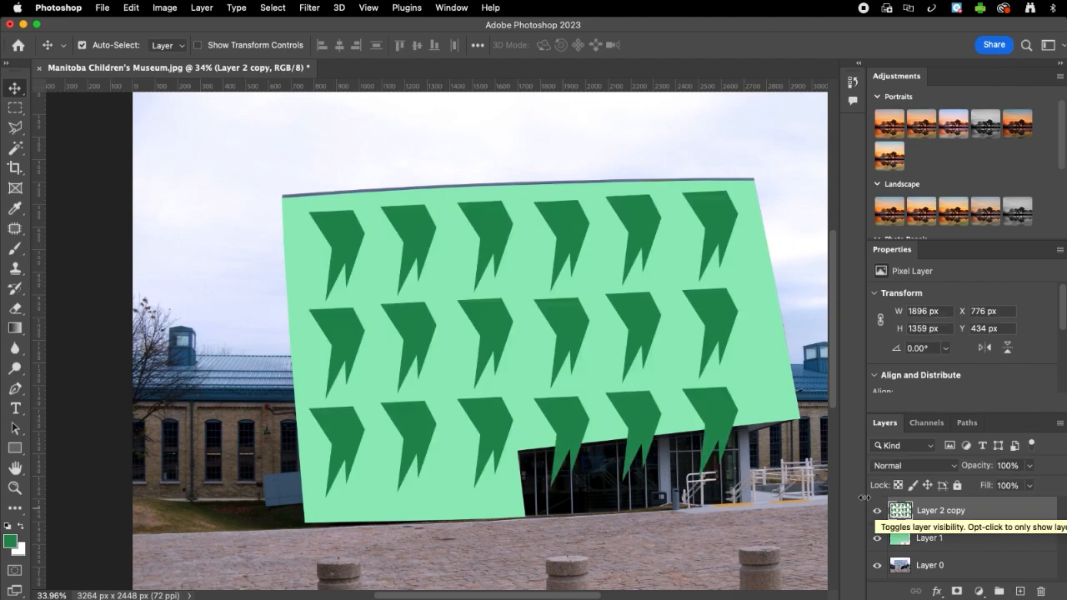
pyautogui.hscroll(2, 649, 452)
pyautogui.scroll(-1, 649, 452)
pyautogui.scroll(-1, 646, 455)
pyautogui.hscroll(1, 646, 454)
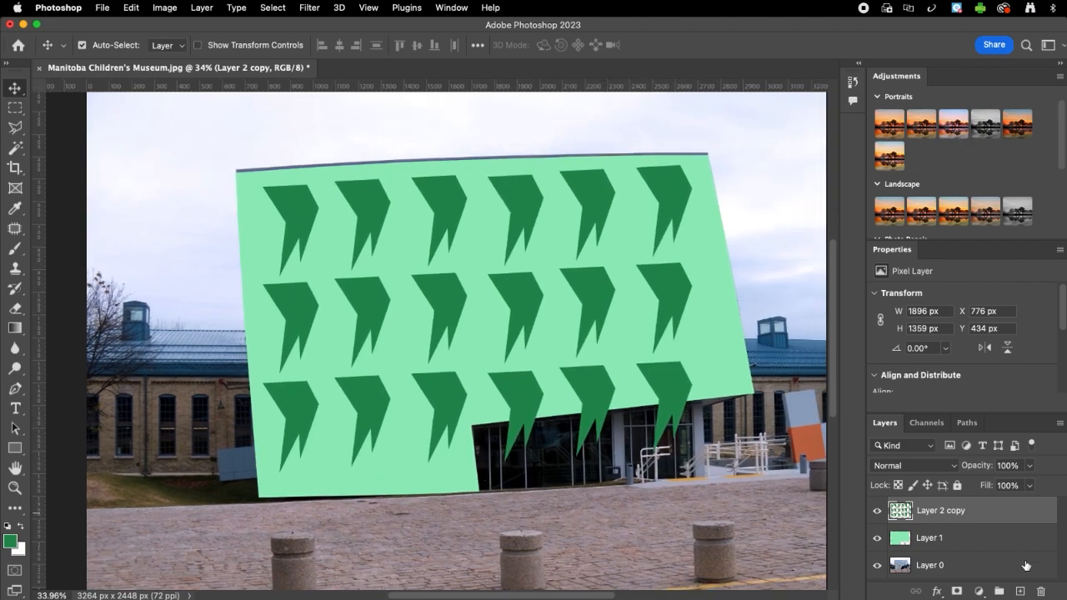
# - On a new layer, draw an elliptical selection about 958 × 243 px across the first three shapes of the top row
pyautogui.click(1019, 591)
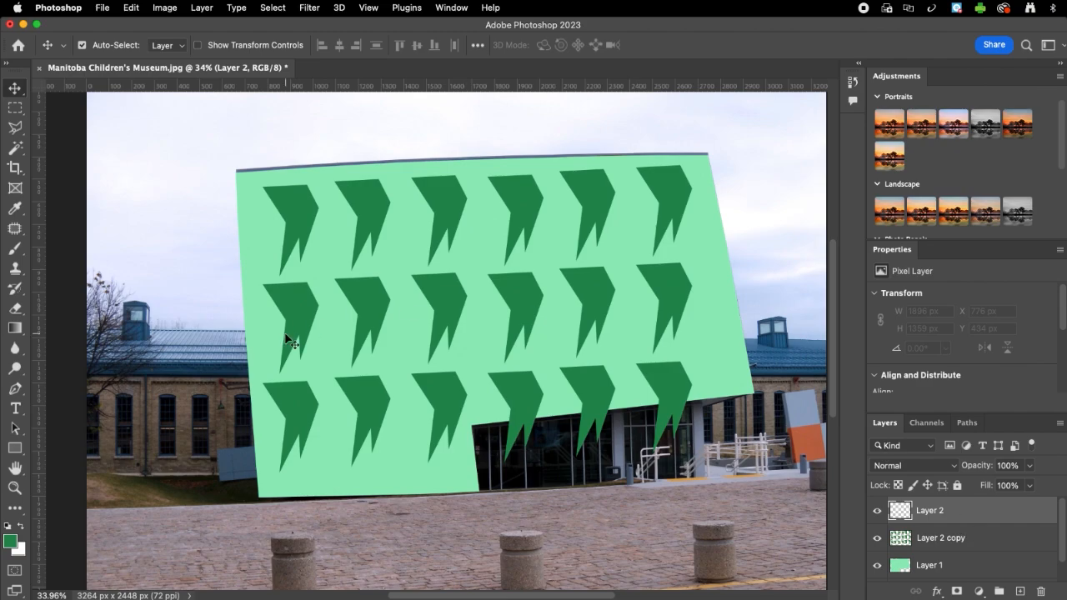
pyautogui.click(15, 131)
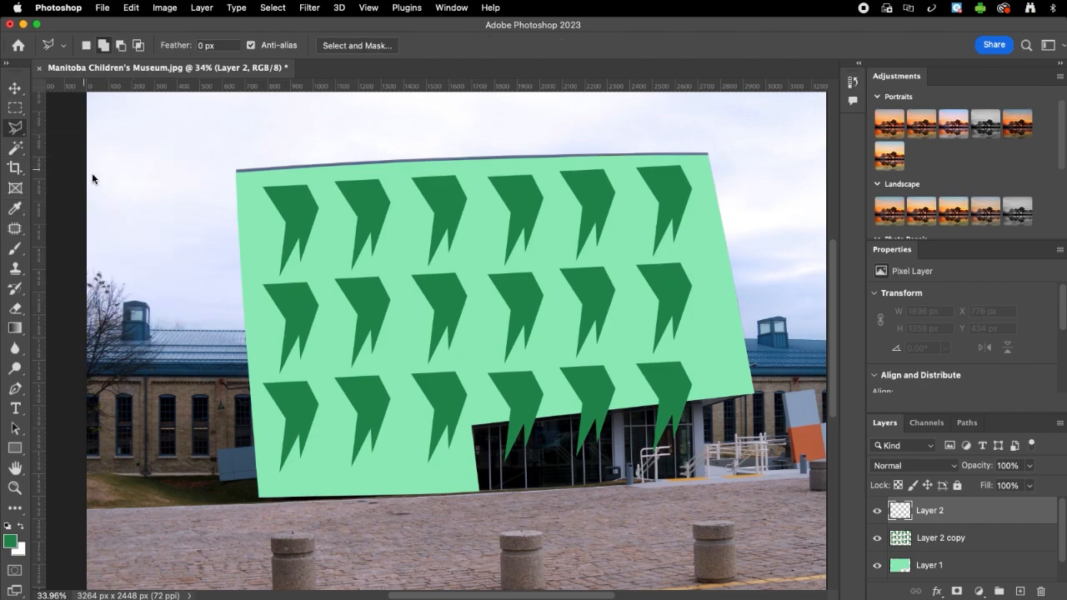
pyautogui.click(15, 110)
pyautogui.rightClick(15, 111)
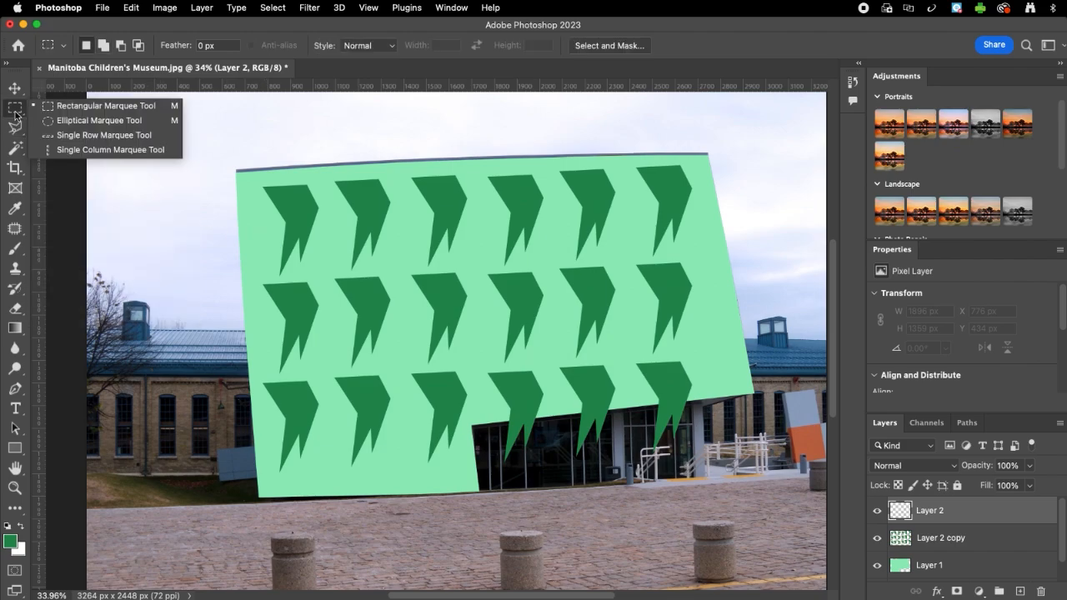
pyautogui.click(70, 121)
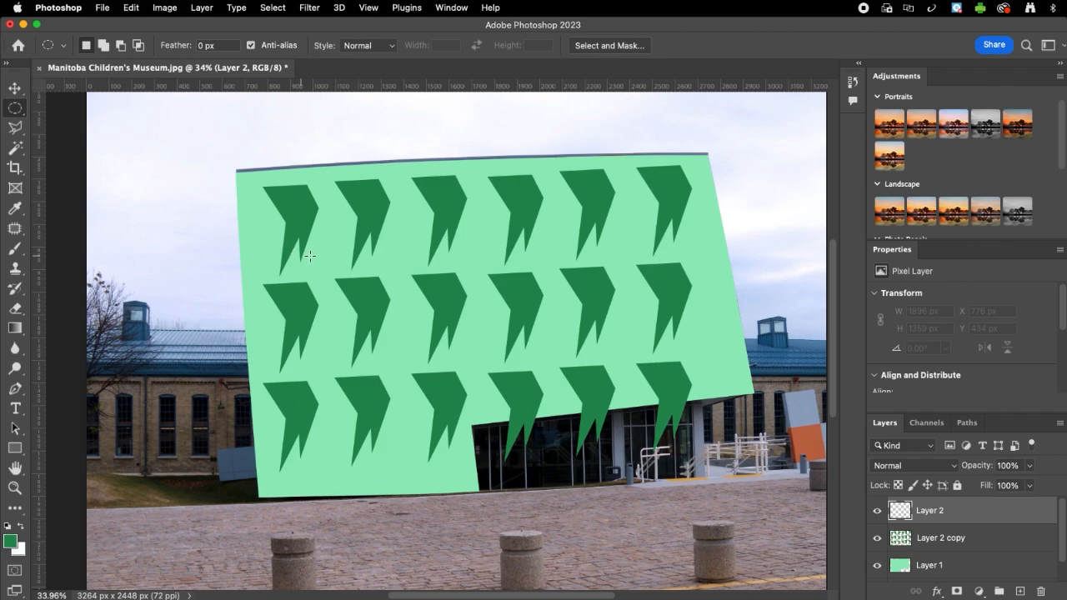
pyautogui.moveTo(255, 210); pyautogui.dragTo(472, 267)
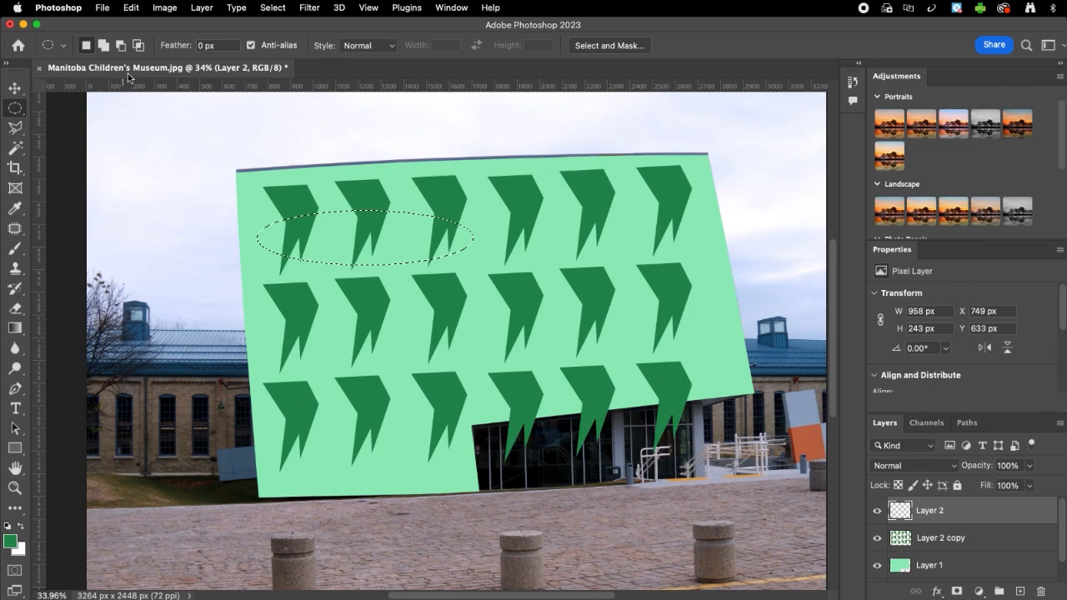
# - Subtract a smaller ellipse from the lower part of the selection to form an arch, and save the selection as "circle"
pyautogui.click(122, 48)
pyautogui.moveTo(300, 236); pyautogui.dragTo(435, 276)
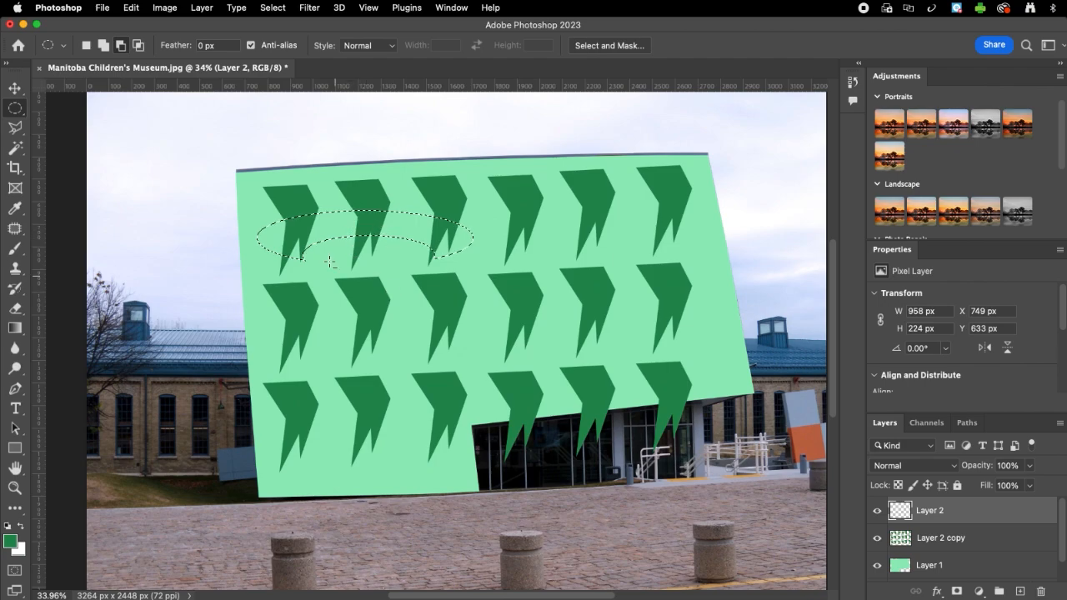
pyautogui.rightClick(356, 224)
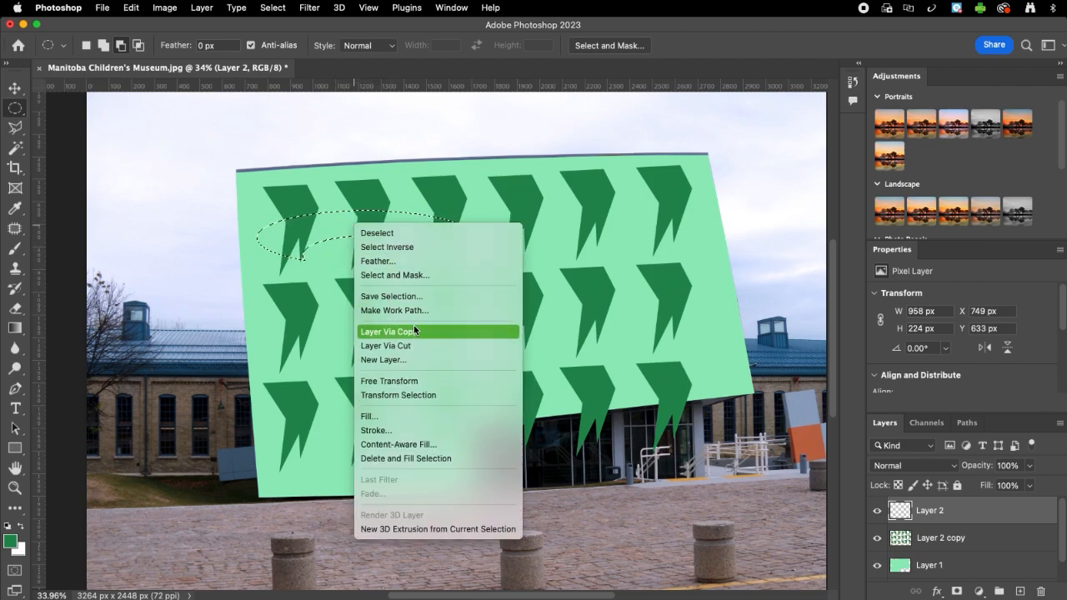
pyautogui.click(412, 298)
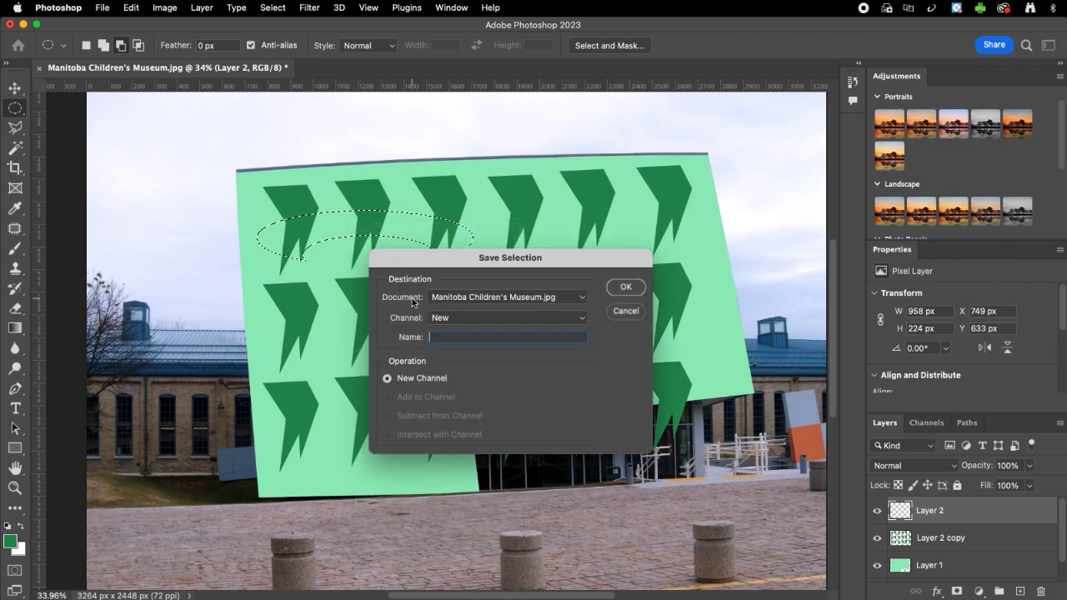
pyautogui.write('circle')
pyautogui.press('Return')
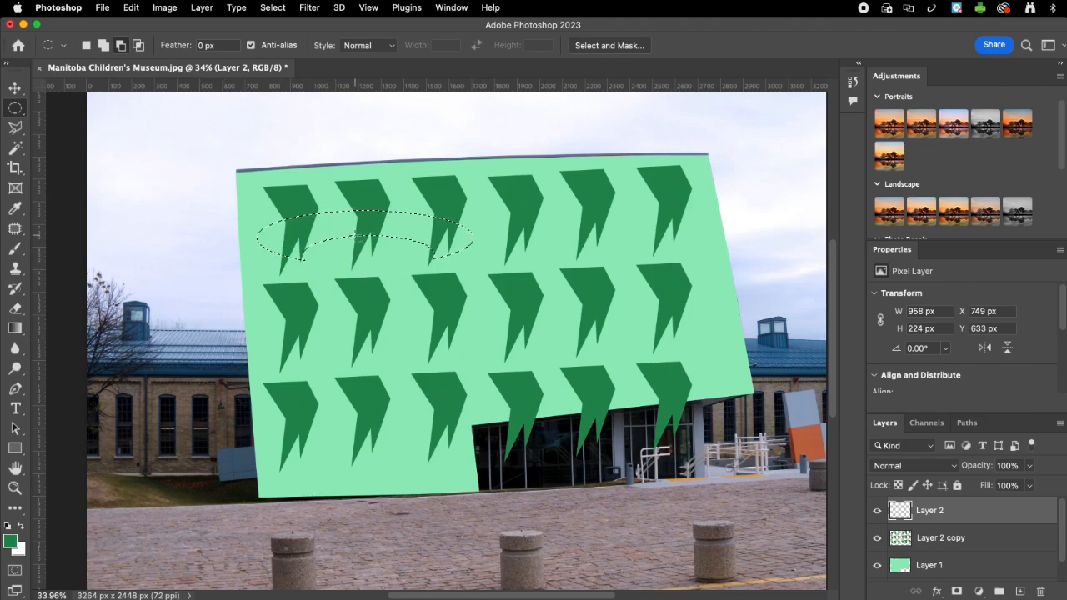
# - Fill the arch selection with an orange foreground color on the new layer and deselect it
pyautogui.click(9, 546)
pyautogui.moveTo(354, 387); pyautogui.dragTo(354, 403)
pyautogui.click(311, 245)
pyautogui.press('Return')
pyautogui.hotkey('alt', 'BackSpace')
pyautogui.press('super+d')
# - Free-transform the orange arch and move it up over the upper parts of the first three shapes
pyautogui.press('v')
pyautogui.press('super+t')
pyautogui.moveTo(478, 201); pyautogui.dragTo(475, 193)
pyautogui.moveTo(405, 226); pyautogui.dragTo(407, 202)
pyautogui.press('Return')
# - Duplicate the orange arch over the last three shapes of the top row and merge both arches into one layer
pyautogui.rightClick(966, 516)
pyautogui.click(953, 505)
pyautogui.moveTo(337, 200); pyautogui.dragTo(557, 188)
pyautogui.rightClick(971, 511)
pyautogui.click(1000, 509)
# - Duplicate the orange arch row twice, placing the copies over the second row and over the third row at about Y 1349 px
pyautogui.moveTo(451, 204); pyautogui.dragTo(451, 302)
pyautogui.click(957, 539)
pyautogui.press('super+j')
pyautogui.click(518, 322)
pyautogui.moveTo(516, 214); pyautogui.dragTo(518, 408)
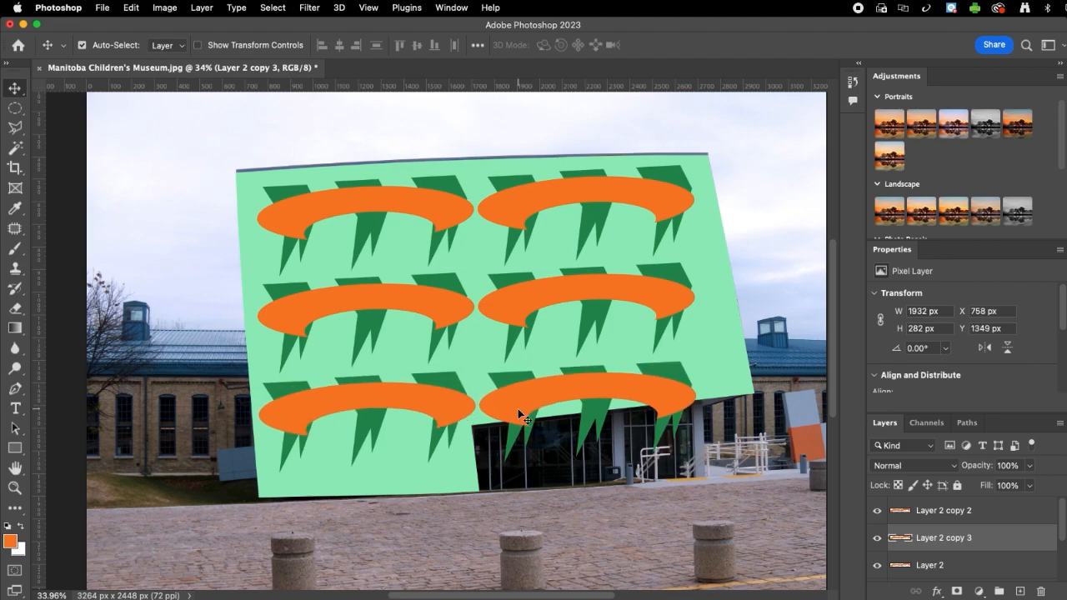
# - Merge the three rows of orange arches into a single layer
pyautogui.click(987, 514)
pyautogui.scroll(-1, 986, 526)
pyautogui.keyDown('shift'); pyautogui.click(986, 538); pyautogui.keyUp('shift')
pyautogui.rightClick(987, 538)
pyautogui.click(995, 511)
pyautogui.scroll(1, 959, 513)
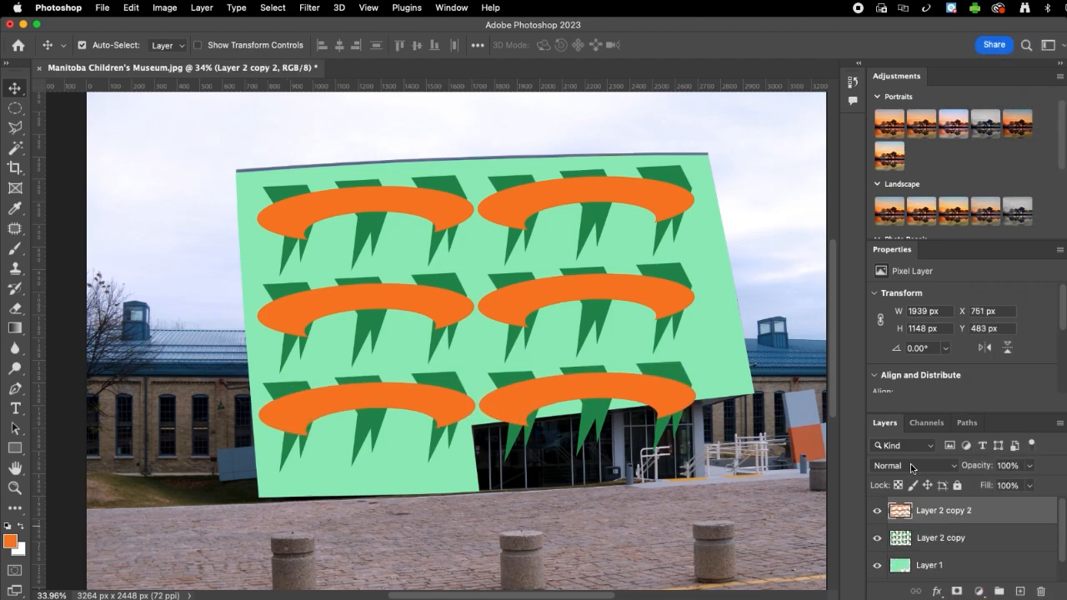
# - Set the blend mode of the merged orange arch layer to Hard Light
pyautogui.click(952, 465)
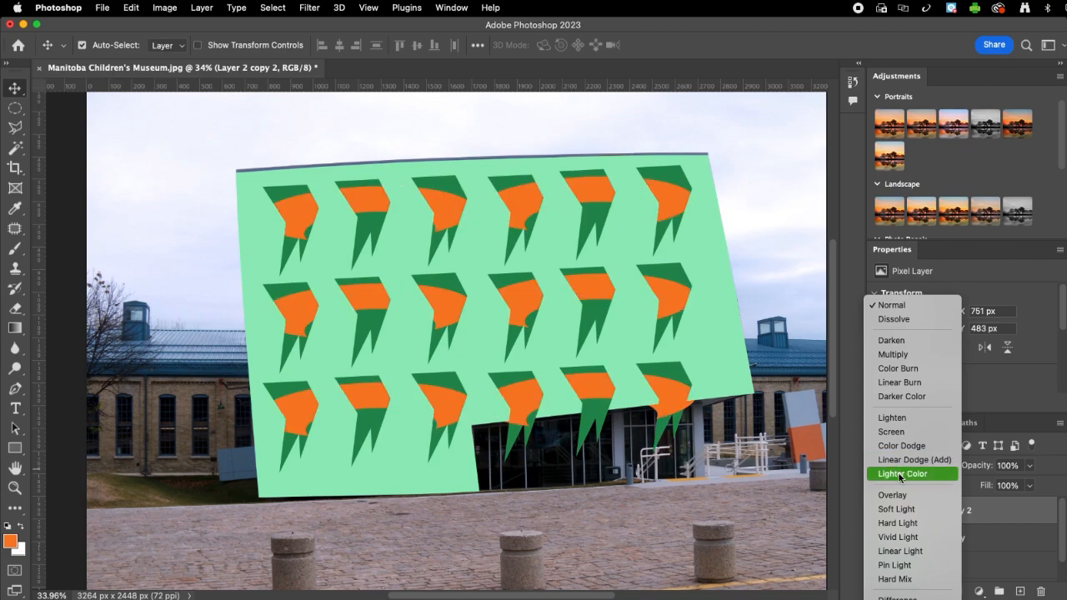
pyautogui.click(899, 523)
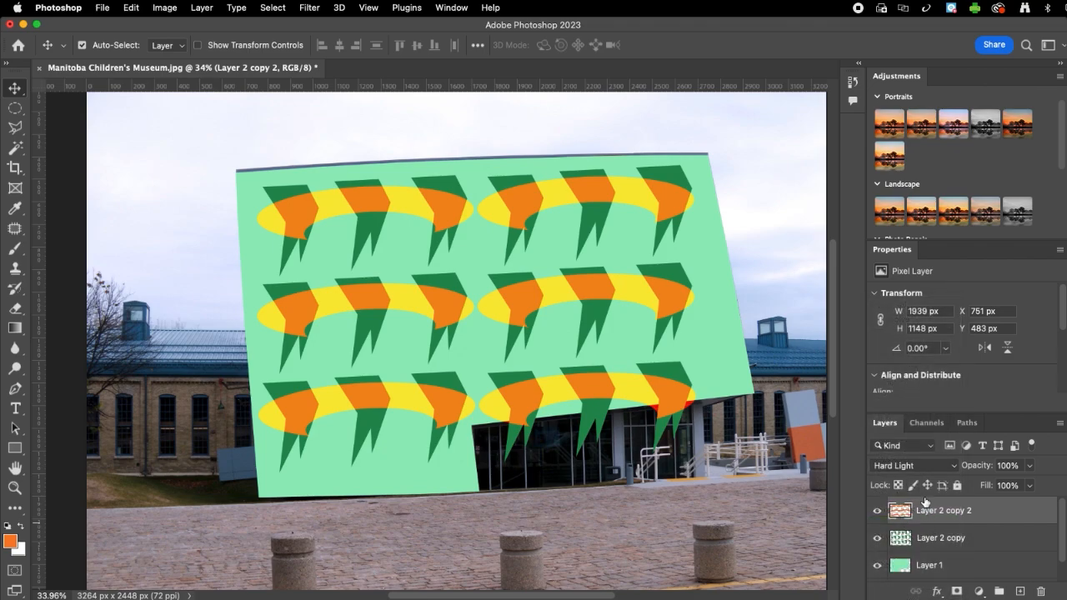
pyautogui.click(945, 540)
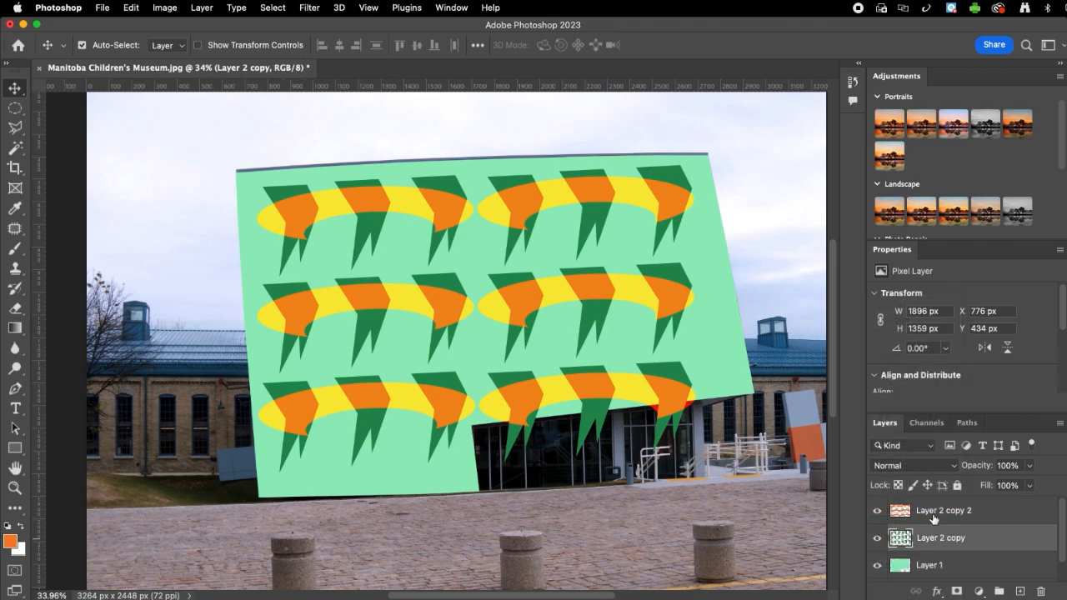
pyautogui.click(928, 517)
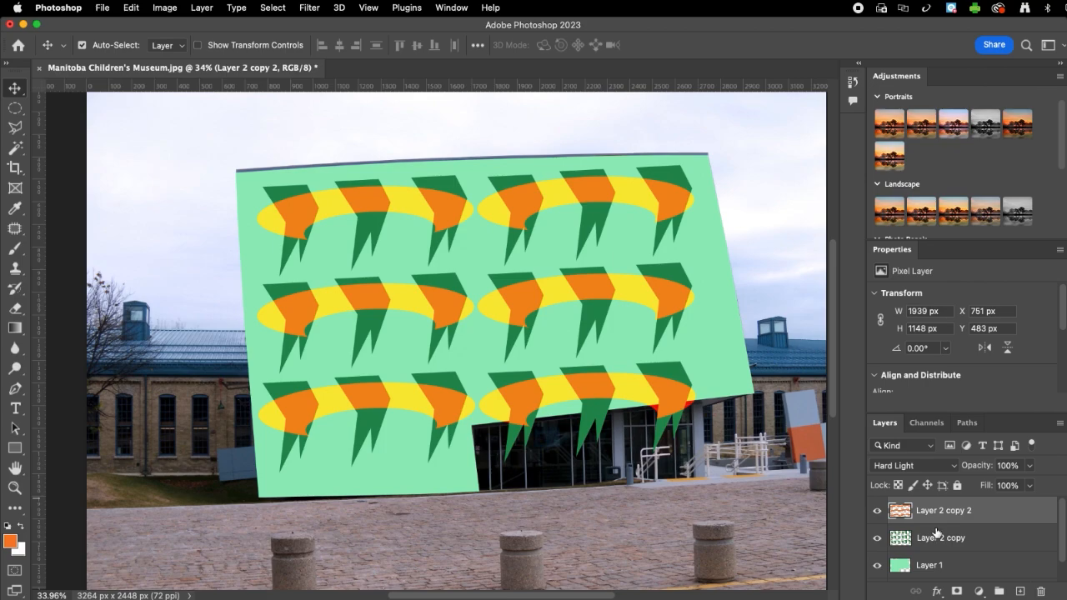
pyautogui.scroll(-1, 936, 534)
pyautogui.scroll(1, 926, 532)
# - Load the saved "building shape" selection as a new selection
pyautogui.press('l')
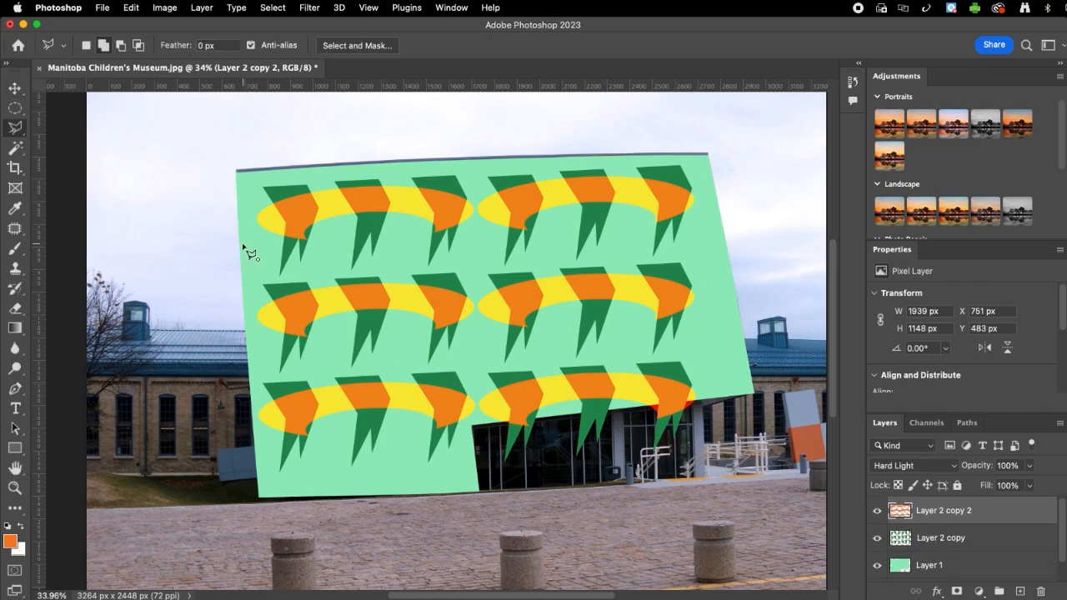
pyautogui.click(273, 9)
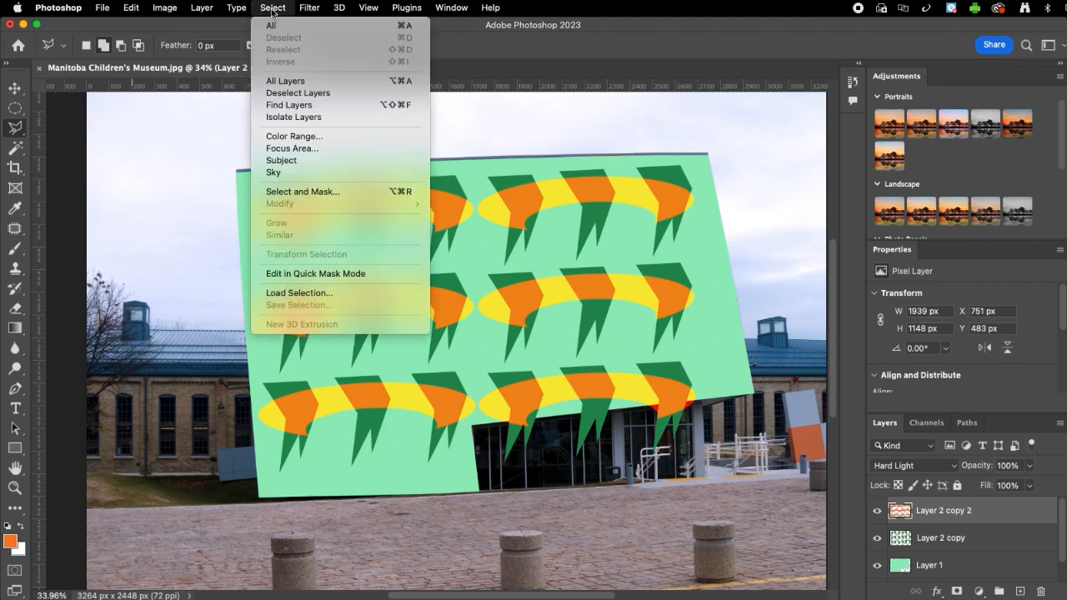
pyautogui.click(313, 292)
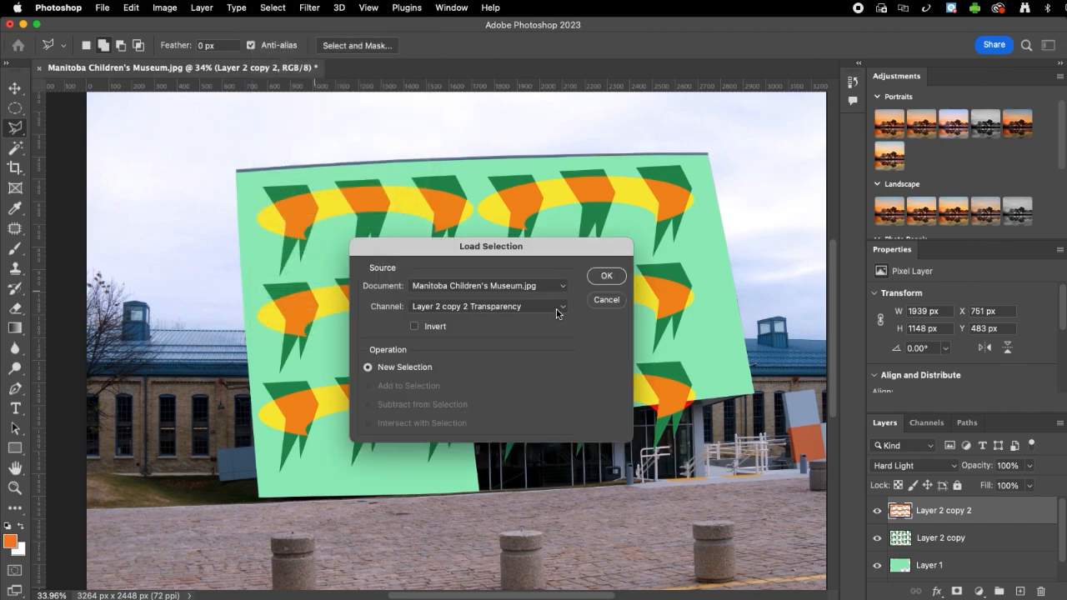
pyautogui.click(563, 309)
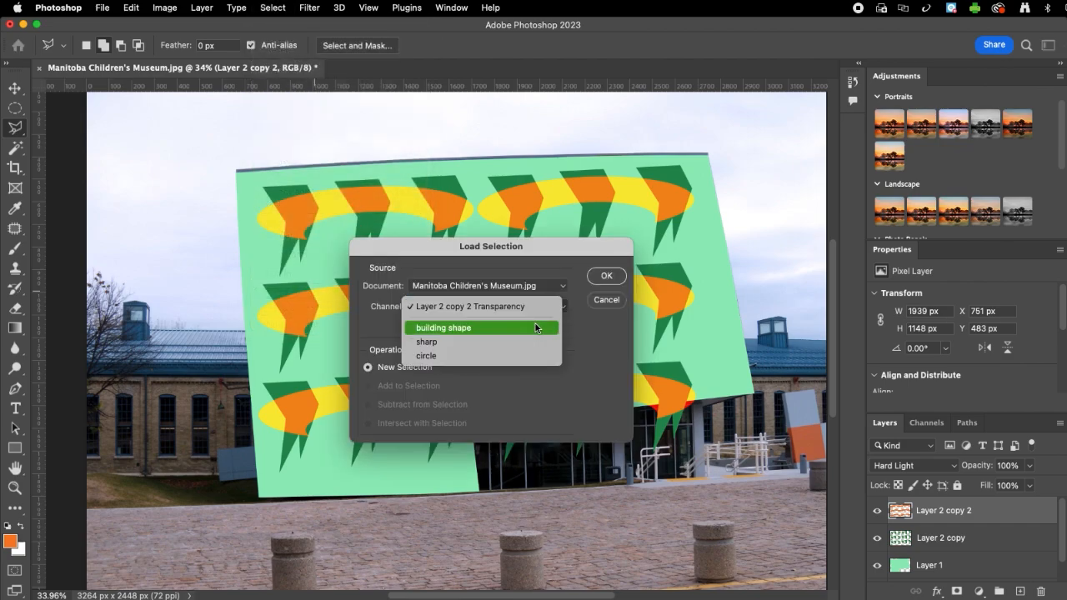
pyautogui.click(535, 327)
pyautogui.click(607, 276)
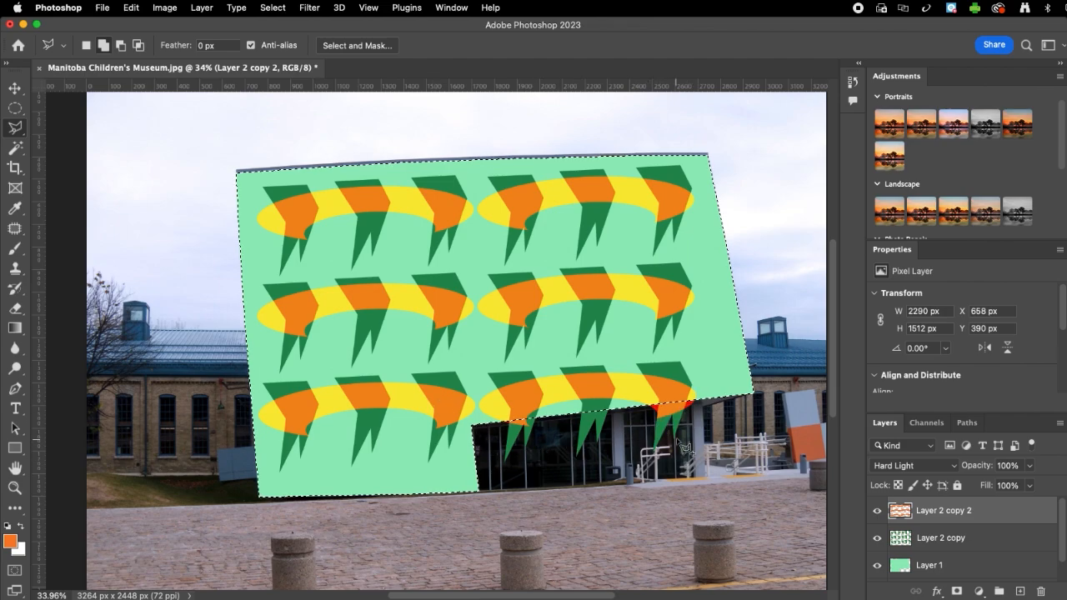
# - Invert the selection and delete the parts of both pattern layers that extend beyond the facade, then deselect
pyautogui.rightClick(558, 311)
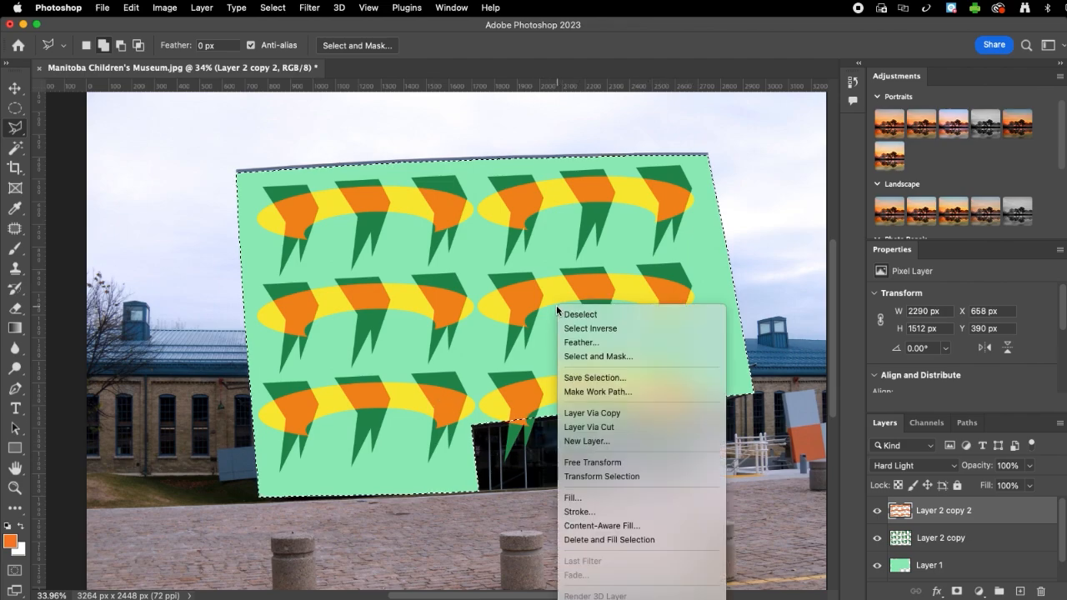
pyautogui.click(597, 331)
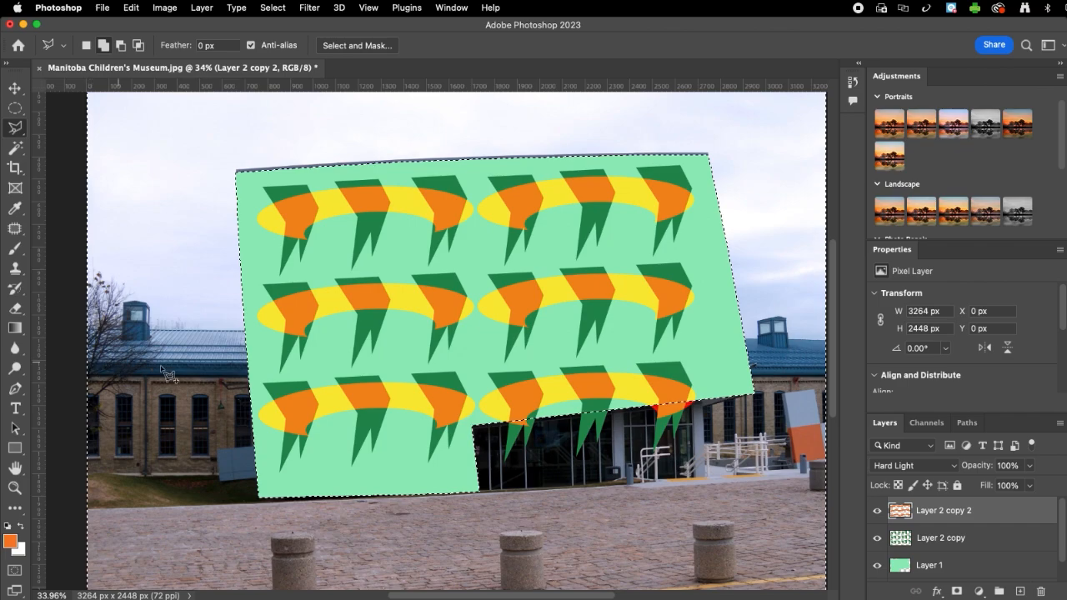
pyautogui.scroll(-3, 146, 366)
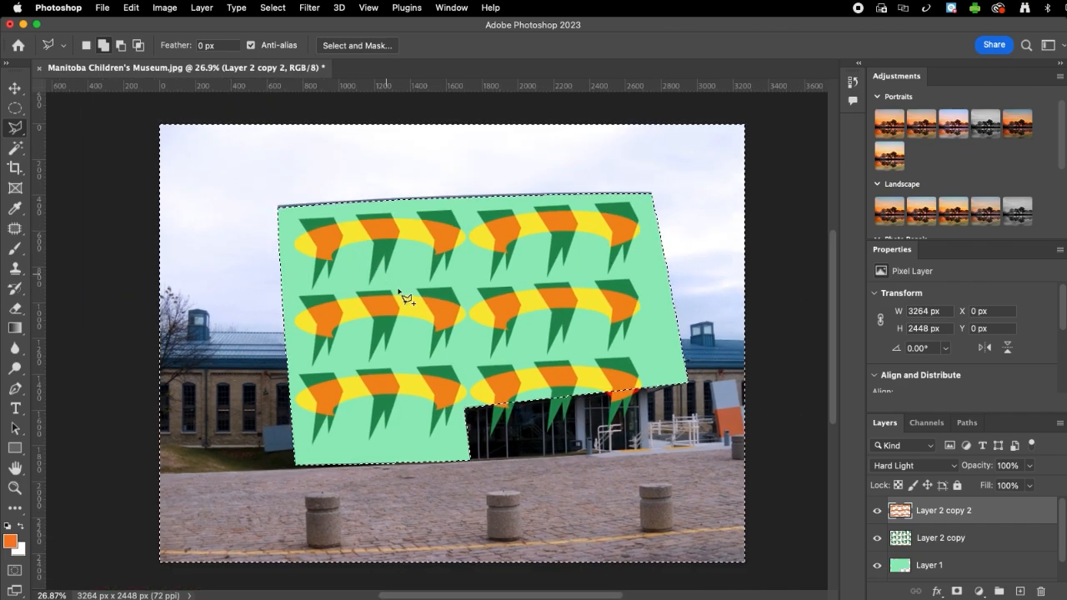
pyautogui.scroll(3, 465, 325)
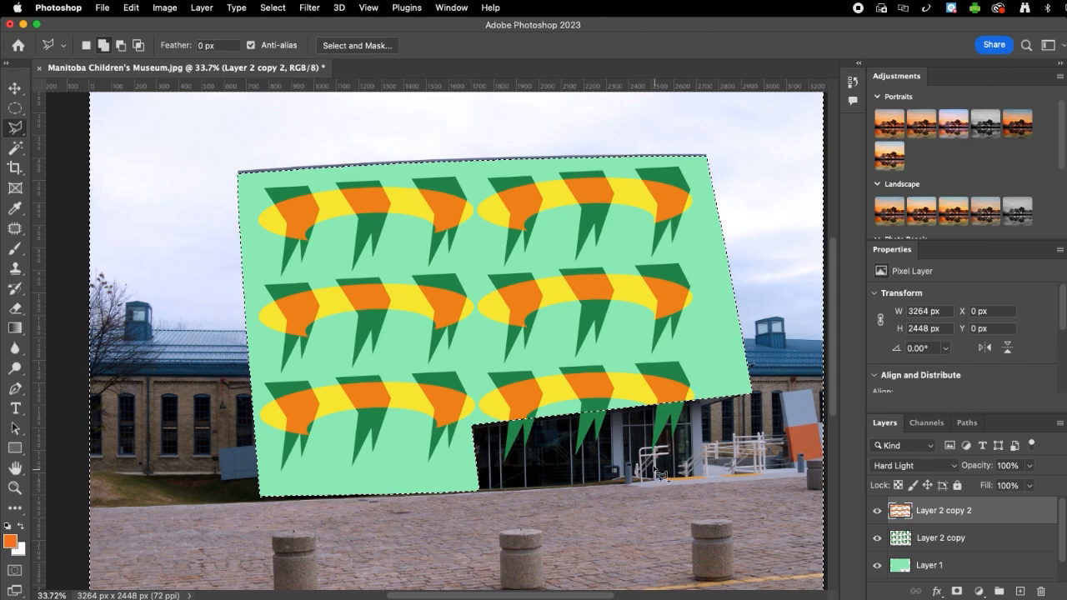
pyautogui.click(945, 540)
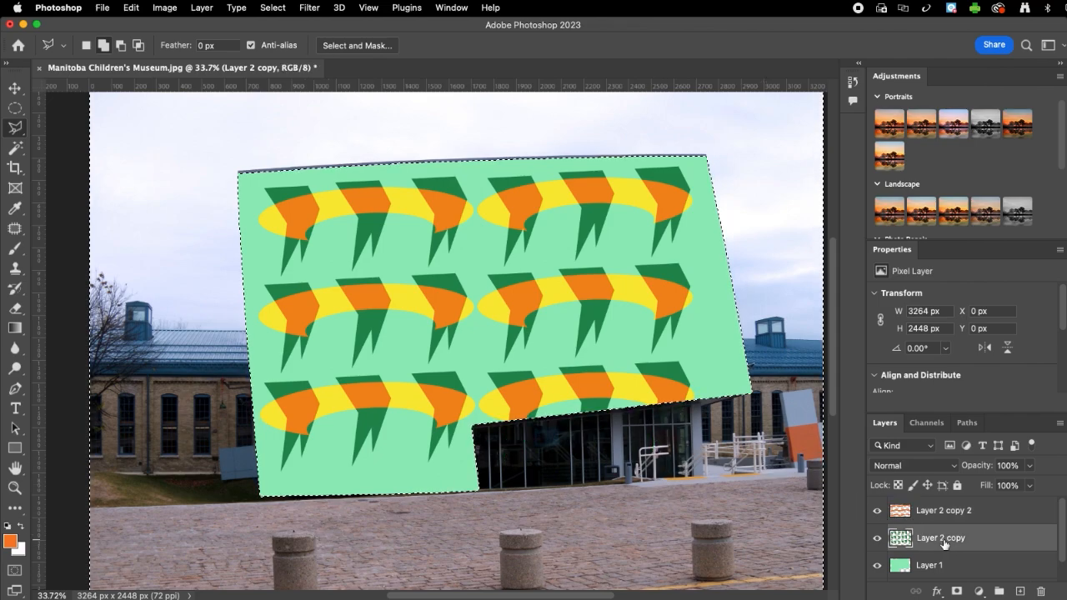
pyautogui.press('super+d')
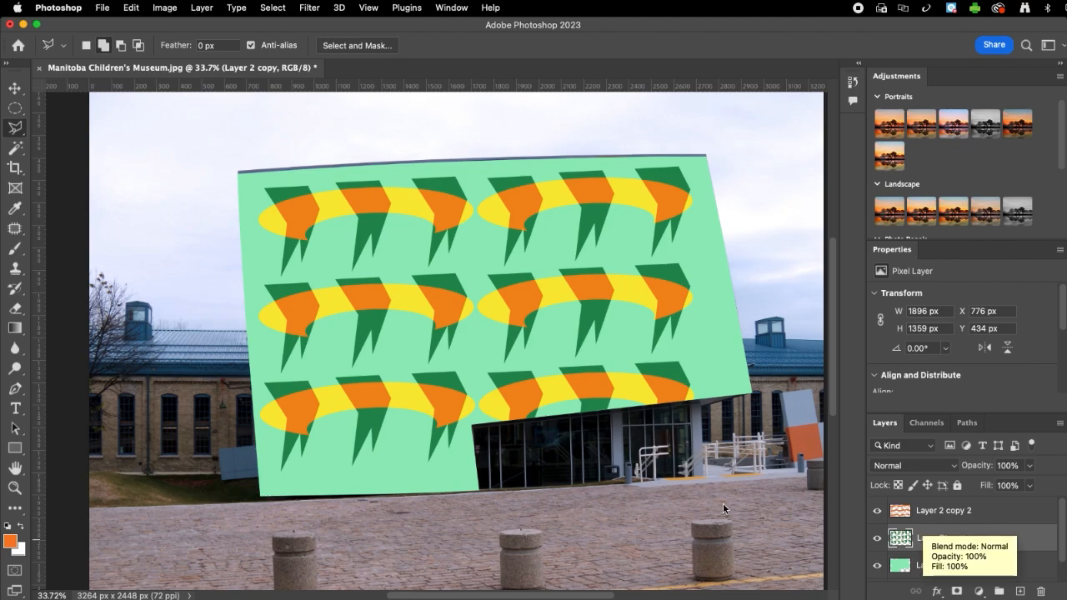
# - Place the children's museum logo screenshot in the document, scale it to about 188%, and move its layer to the top
pyautogui.hscroll(3, 371, 305)
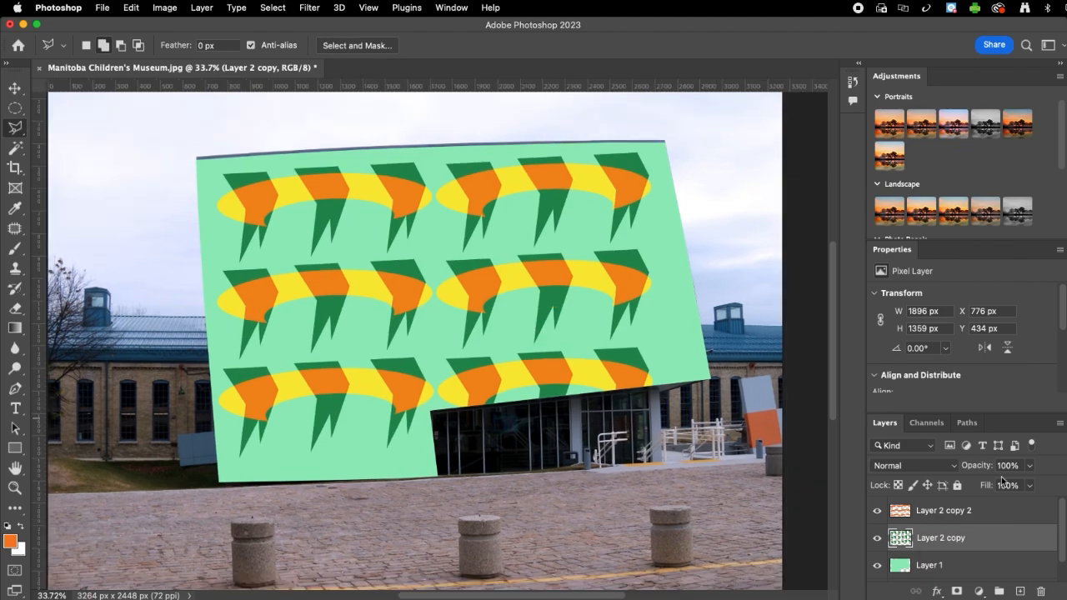
pyautogui.press('super+Tab')
pyautogui.moveTo(1066, 583); pyautogui.dragTo(512, 338)
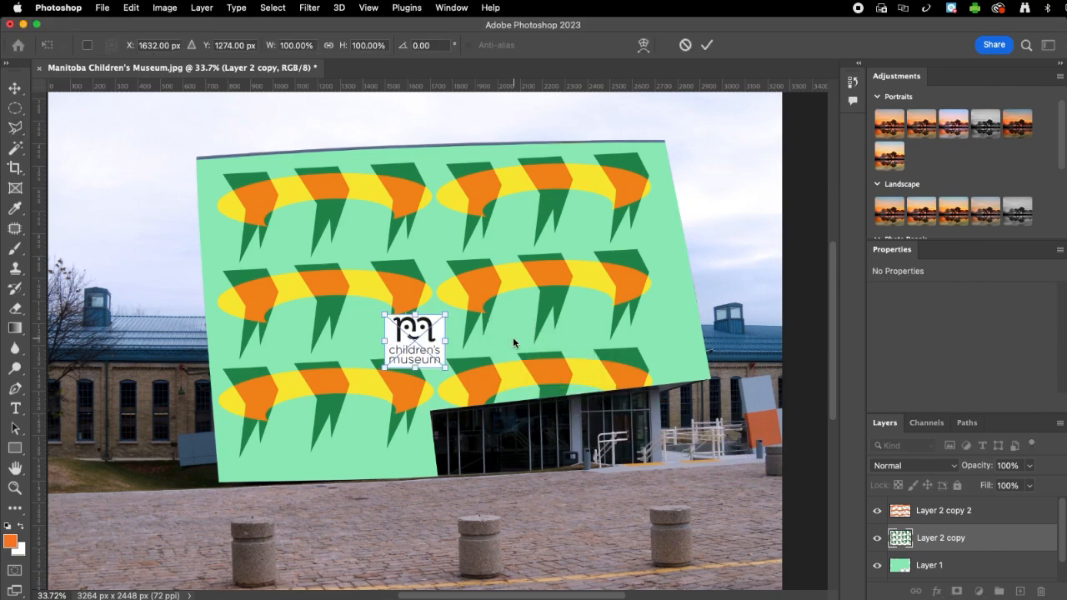
pyautogui.moveTo(443, 317); pyautogui.dragTo(513, 285)
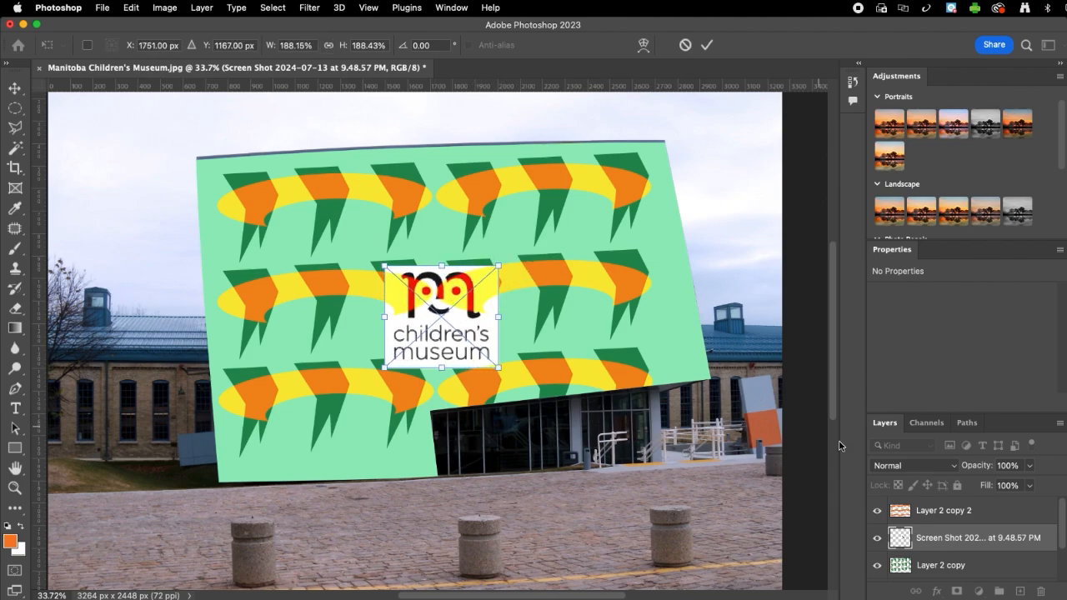
pyautogui.moveTo(948, 539); pyautogui.dragTo(946, 510)
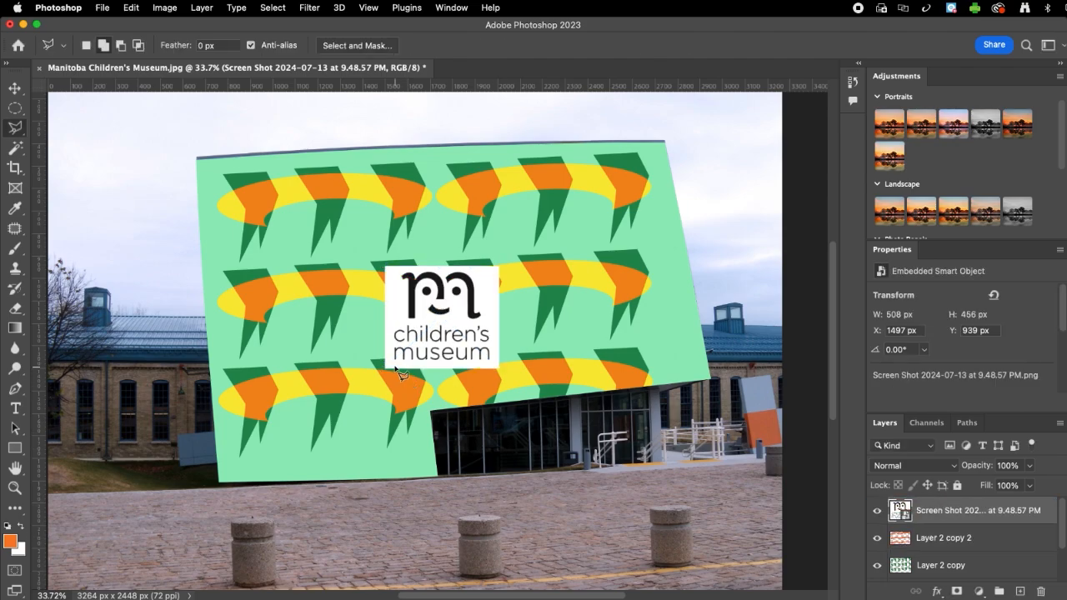
# - Move the logo to the facade's lower left area and set its blend mode to Multiply
pyautogui.press('v')
pyautogui.moveTo(438, 315); pyautogui.dragTo(322, 418)
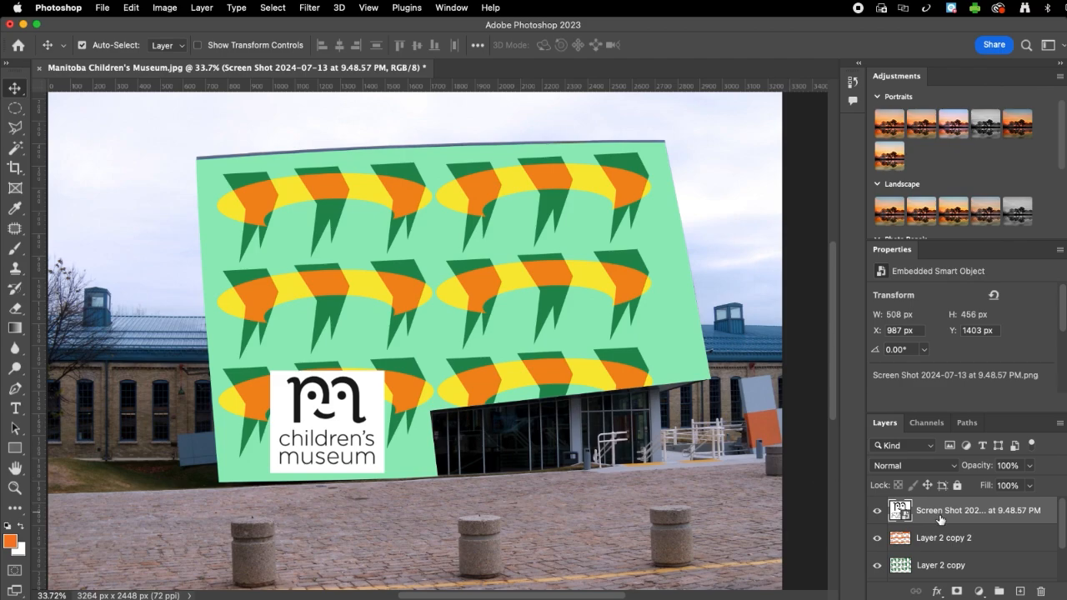
pyautogui.click(954, 468)
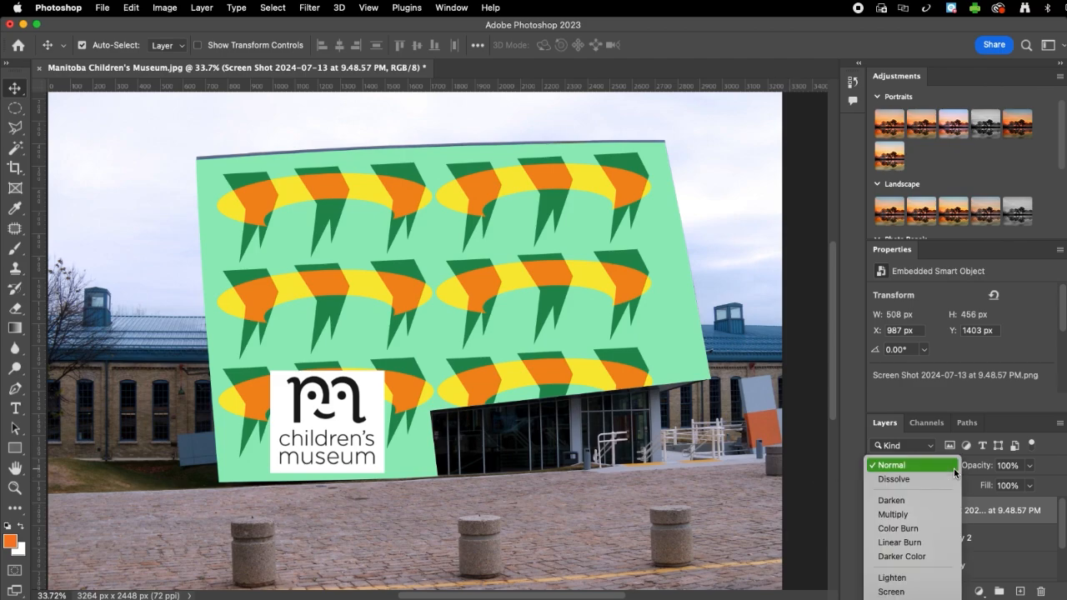
pyautogui.click(917, 513)
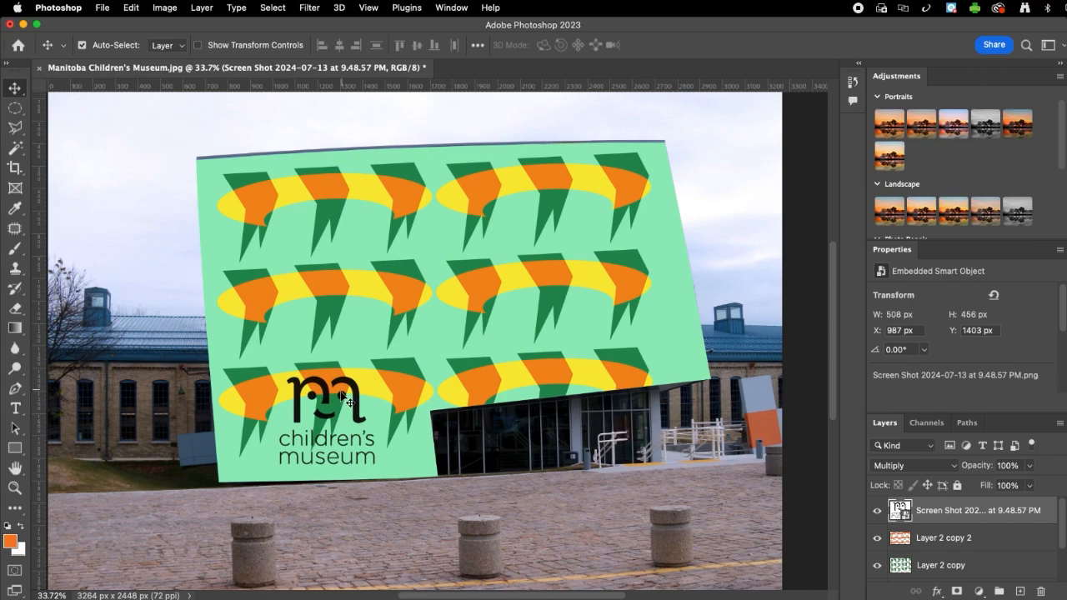
# - Enlarge the logo to about 1121 × 1006 px and position it over the middle of the facade
pyautogui.moveTo(351, 384); pyautogui.dragTo(338, 224)
pyautogui.press('super+t')
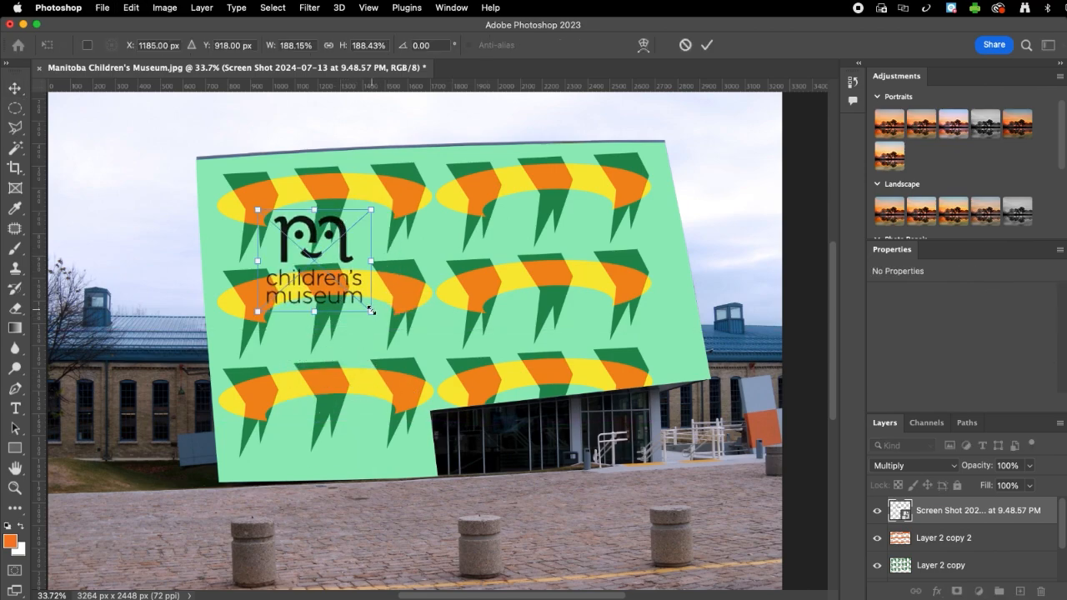
pyautogui.moveTo(371, 310); pyautogui.dragTo(509, 435)
pyautogui.moveTo(382, 370); pyautogui.dragTo(437, 332)
pyautogui.press('Return')
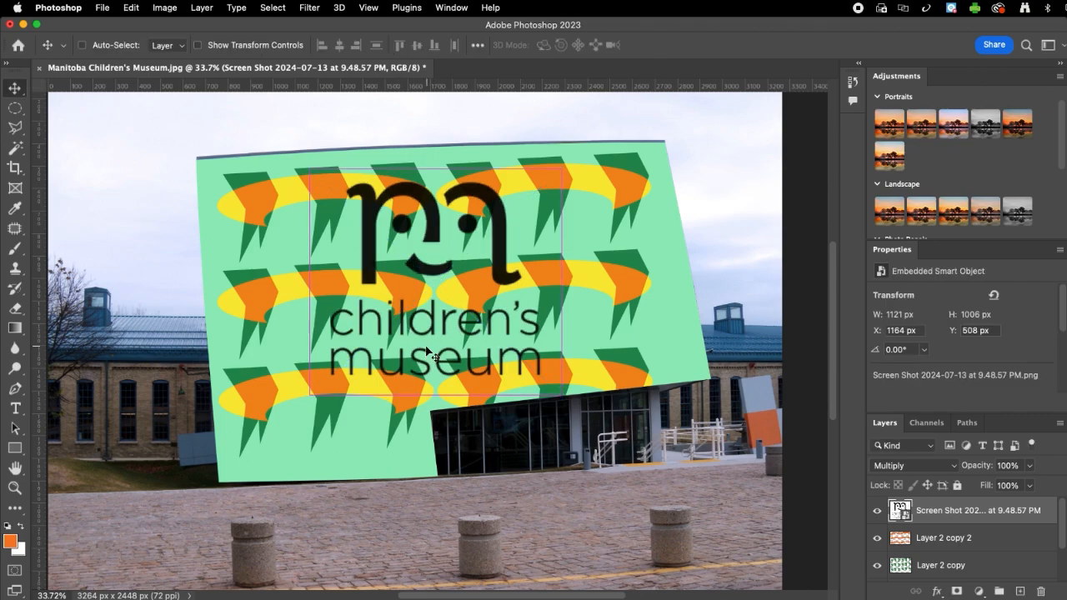
# - Undo the logo's enlargement and repositioning over the middle of the facade
pyautogui.press('super+z')
pyautogui.press('super+z')
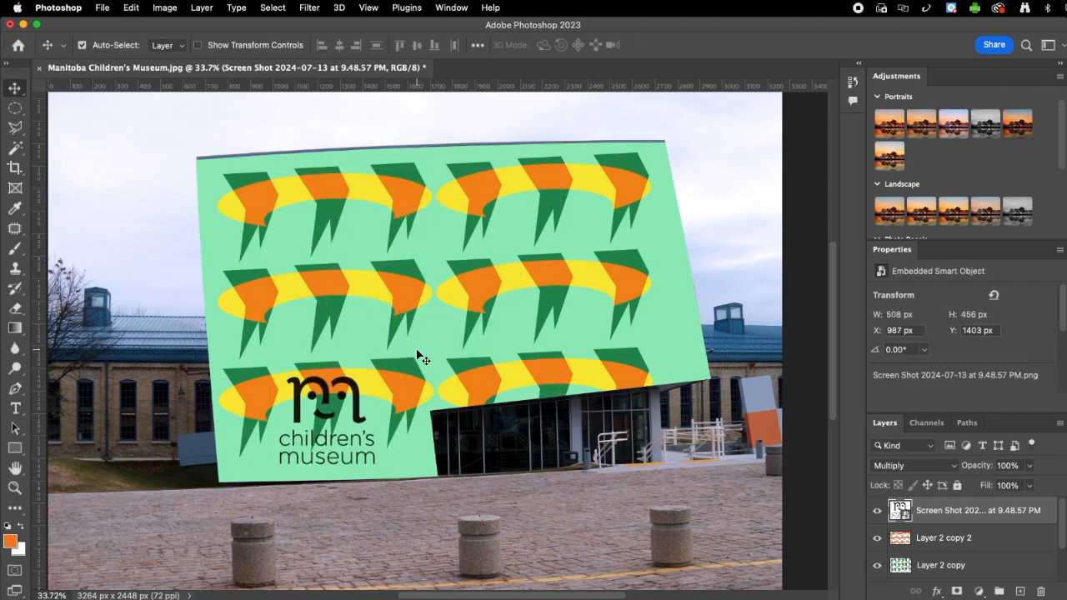
pyautogui.click(1066, 509)
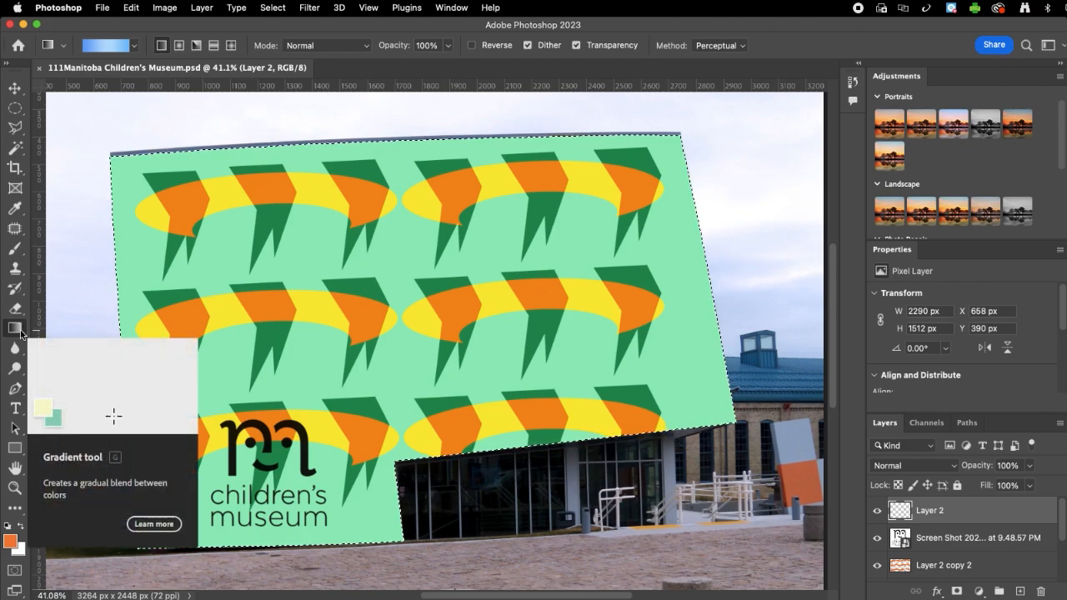
# - Edit the blue gradient for the facade and set its starting colour stop to pale blue ecf9fa
pyautogui.click(133, 45)
pyautogui.scroll(-5, 100, 115)
pyautogui.scroll(5, 101, 116)
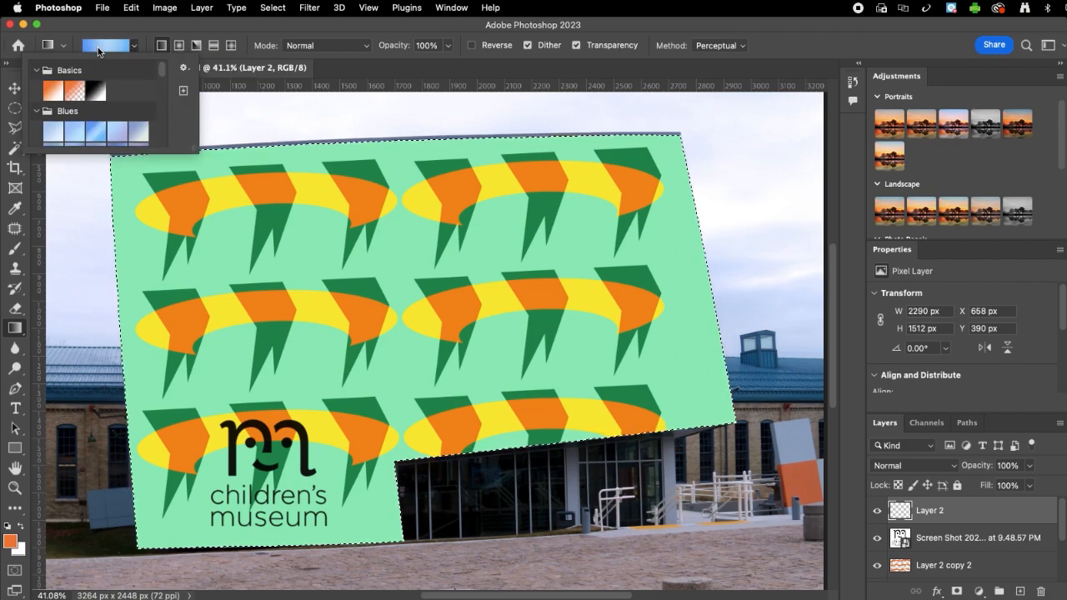
pyautogui.click(98, 48)
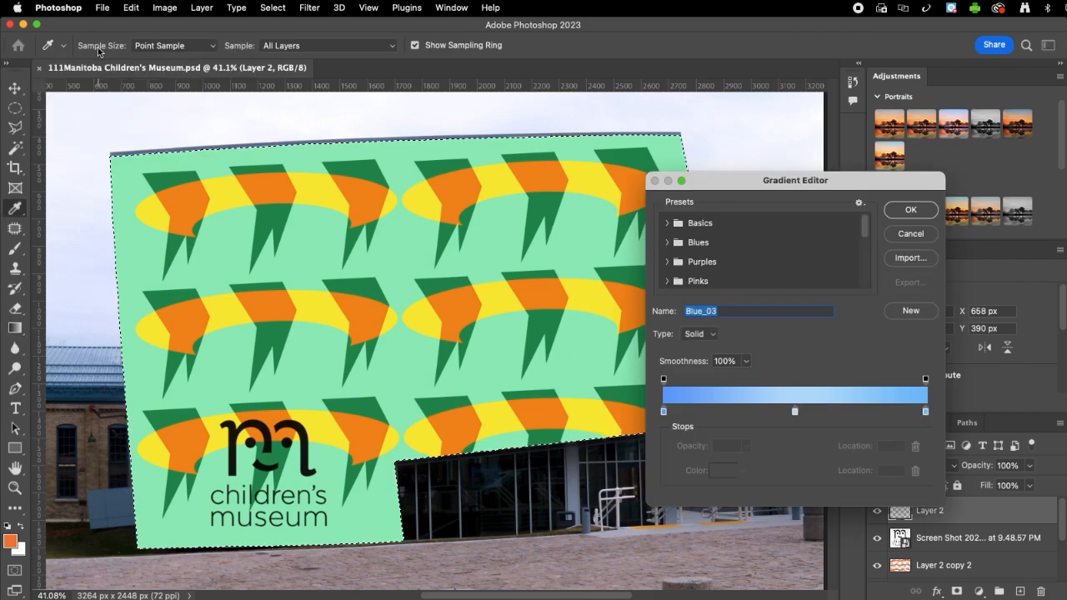
pyautogui.doubleClick(663, 412)
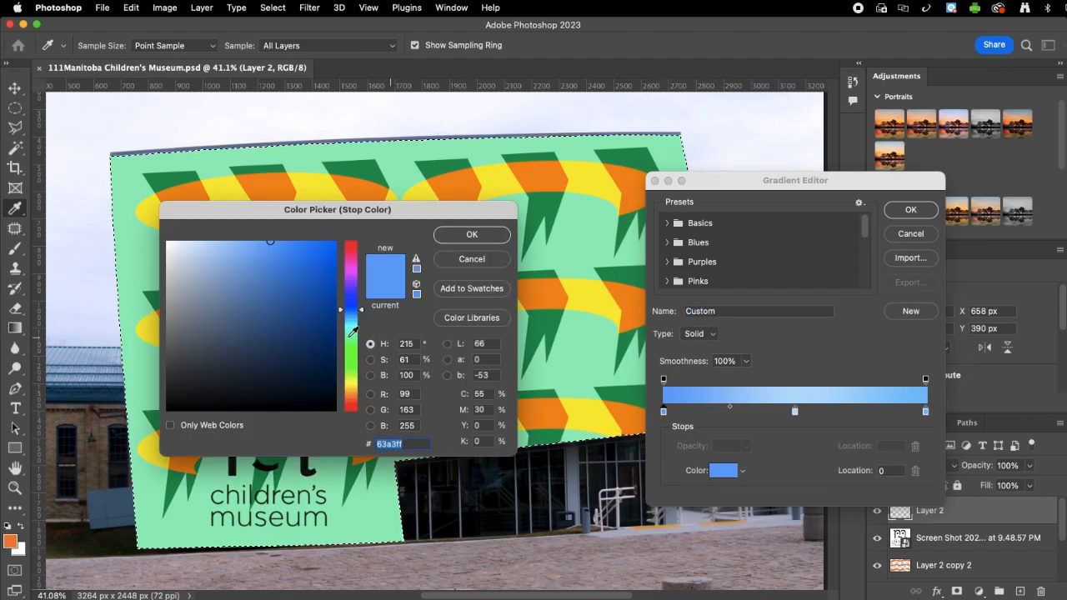
pyautogui.click(202, 276)
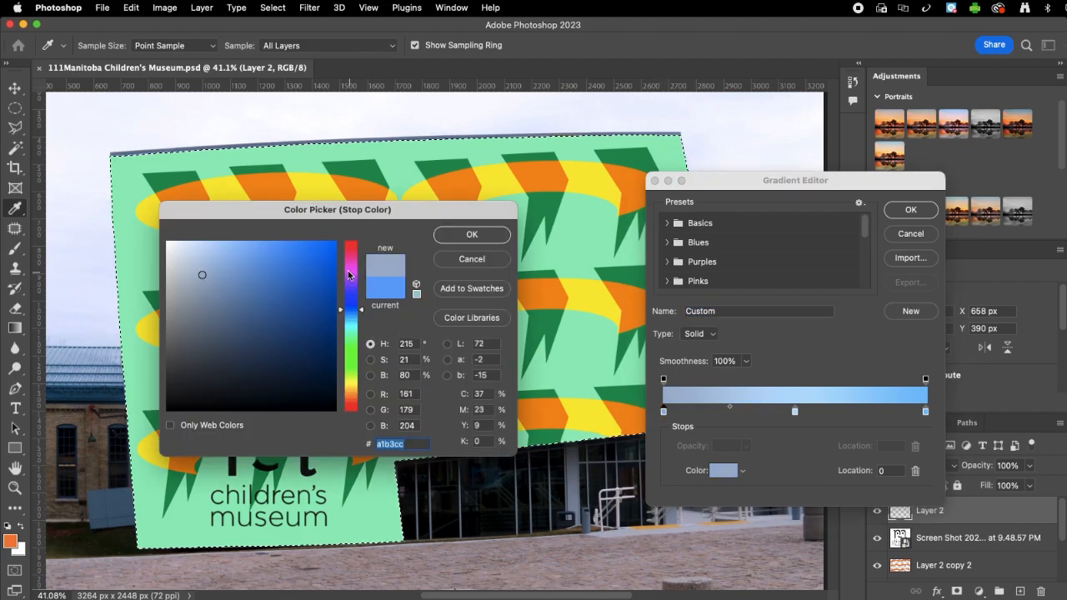
pyautogui.click(352, 323)
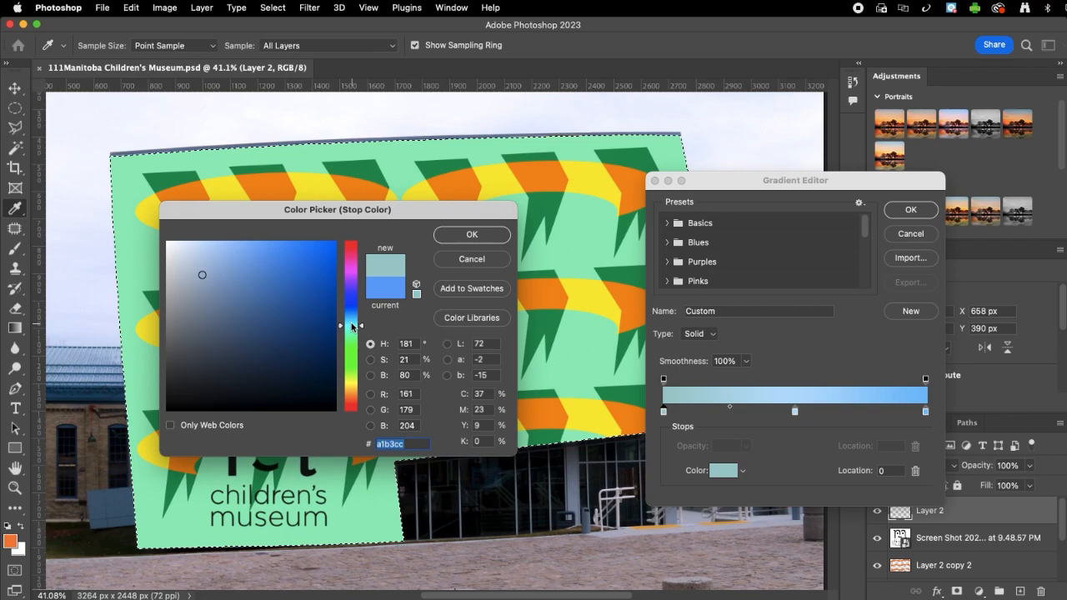
pyautogui.click(176, 245)
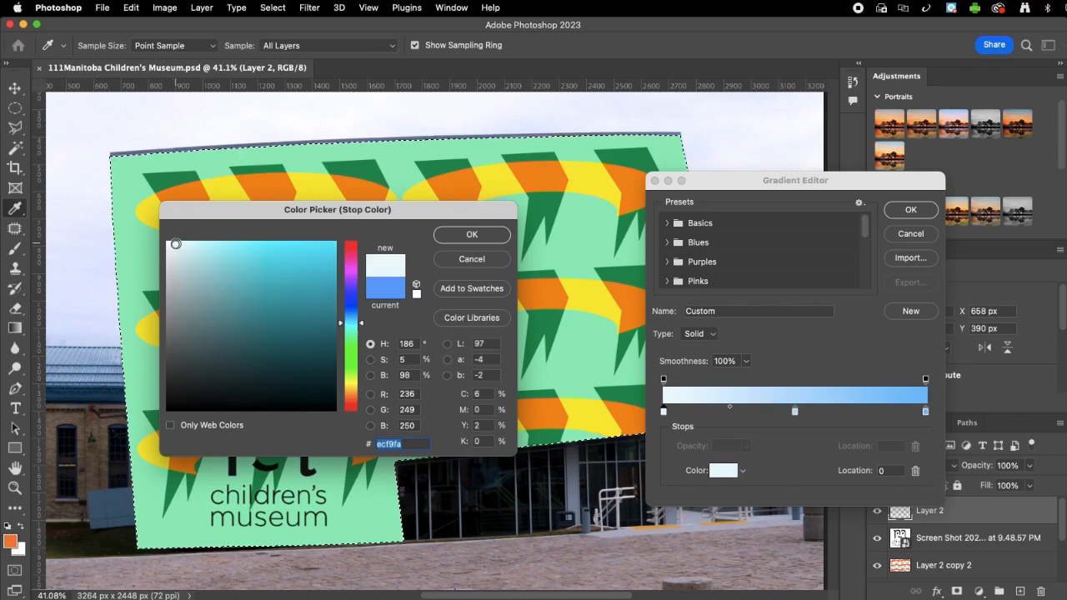
pyautogui.click(450, 236)
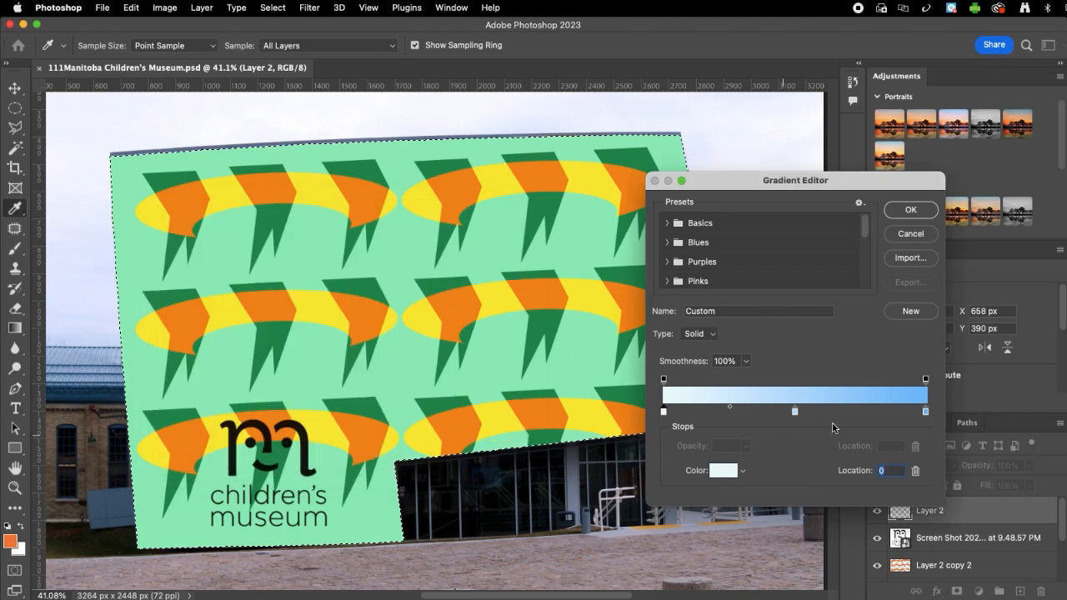
# - Set the gradient's end colour stop to greyish blue 8599aa and accept the edited gradient
pyautogui.doubleClick(925, 412)
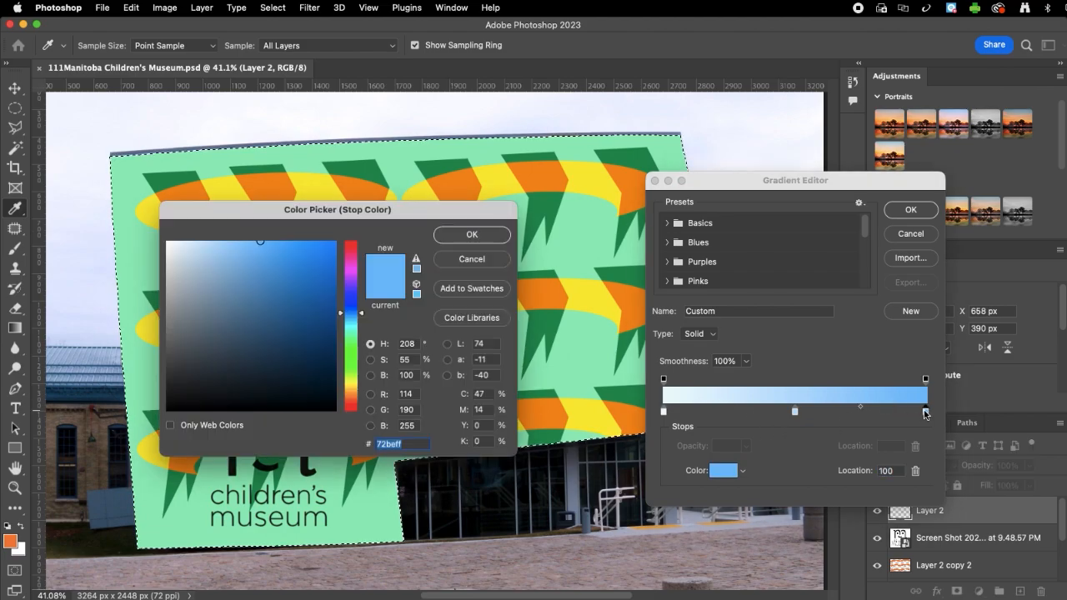
pyautogui.click(350, 329)
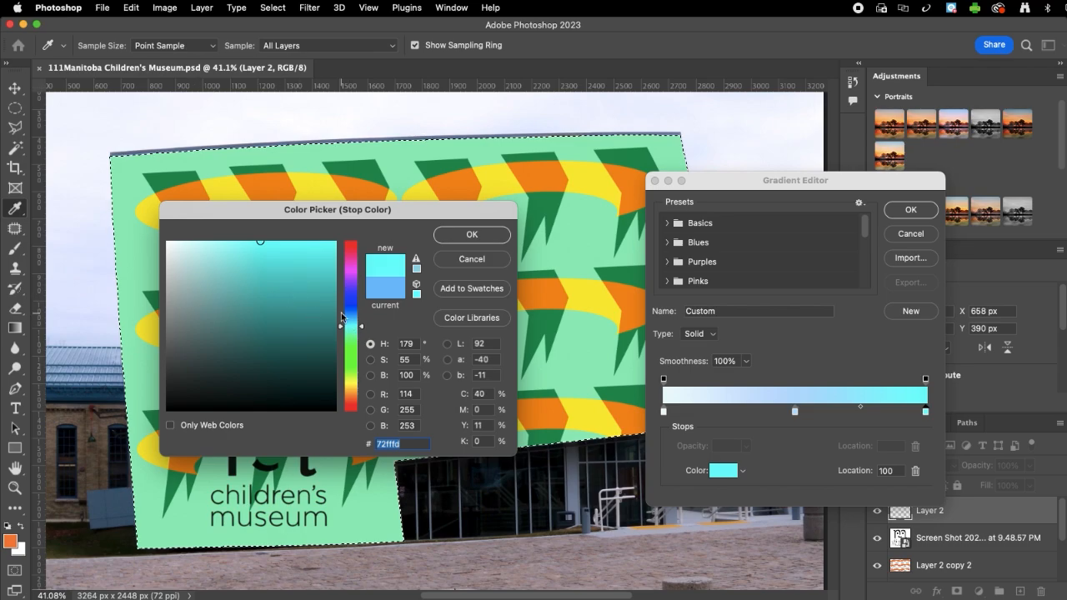
pyautogui.click(342, 312)
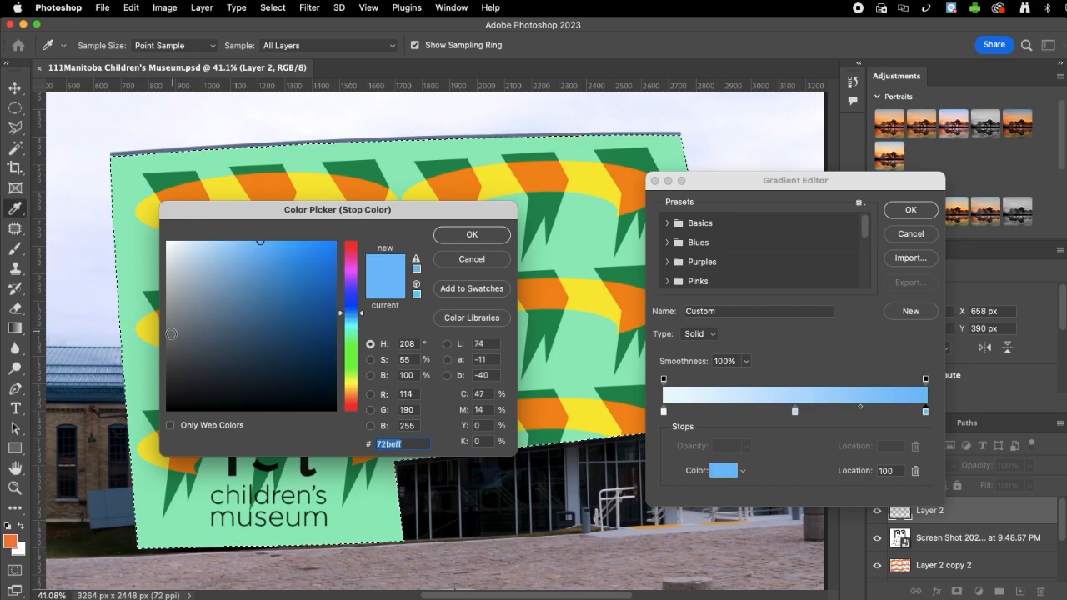
pyautogui.click(193, 307)
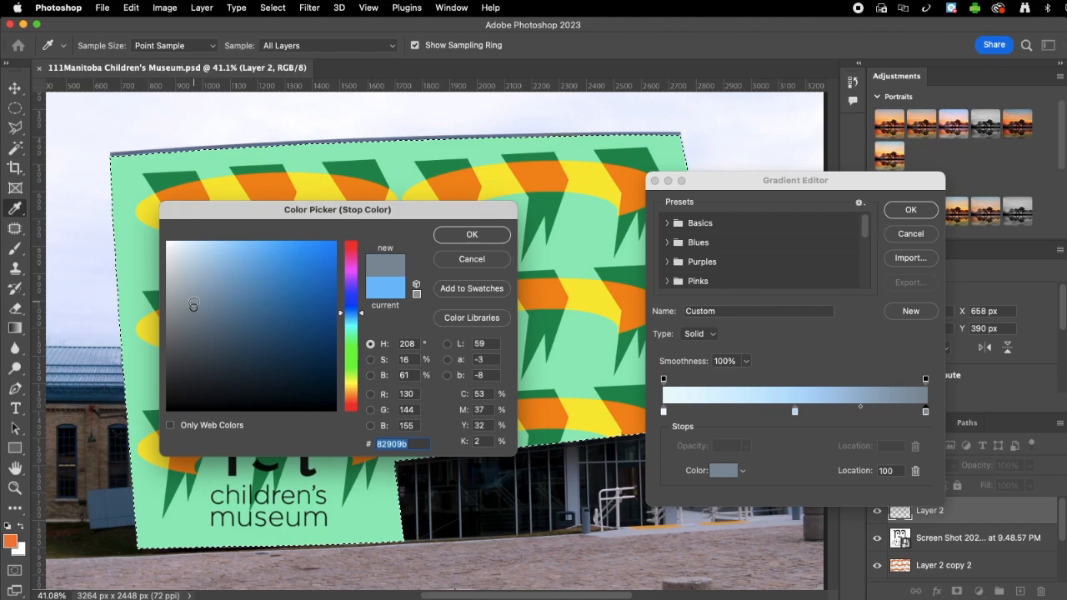
pyautogui.click(194, 302)
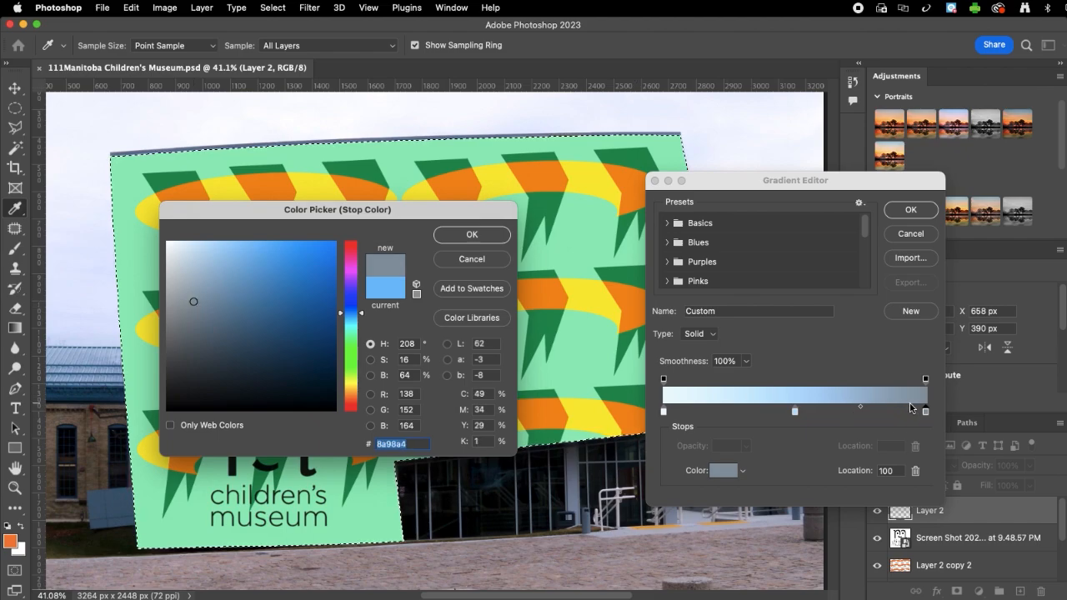
pyautogui.click(204, 298)
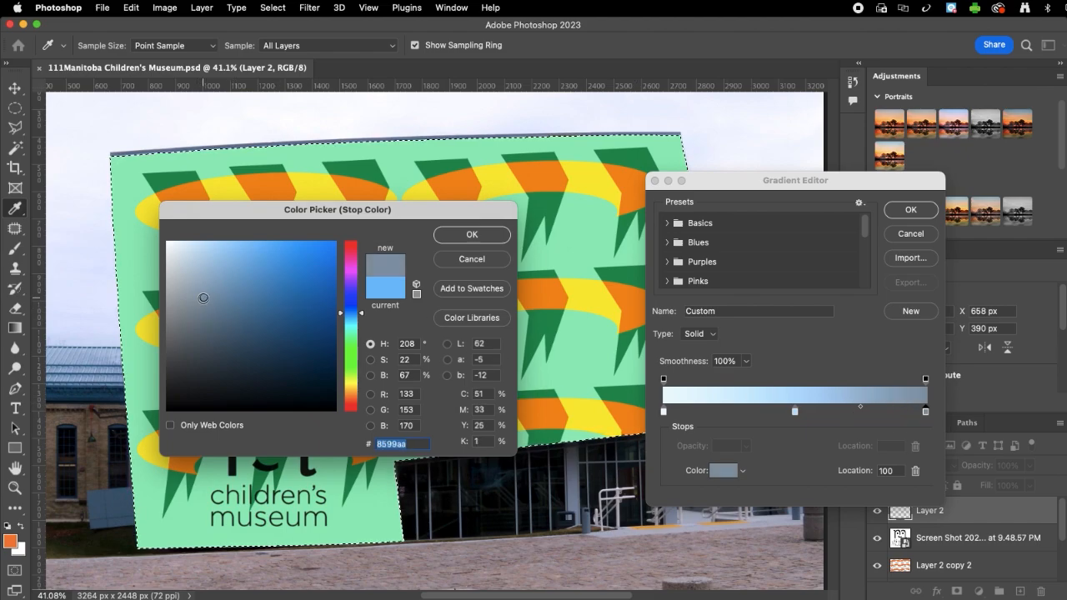
pyautogui.click(467, 234)
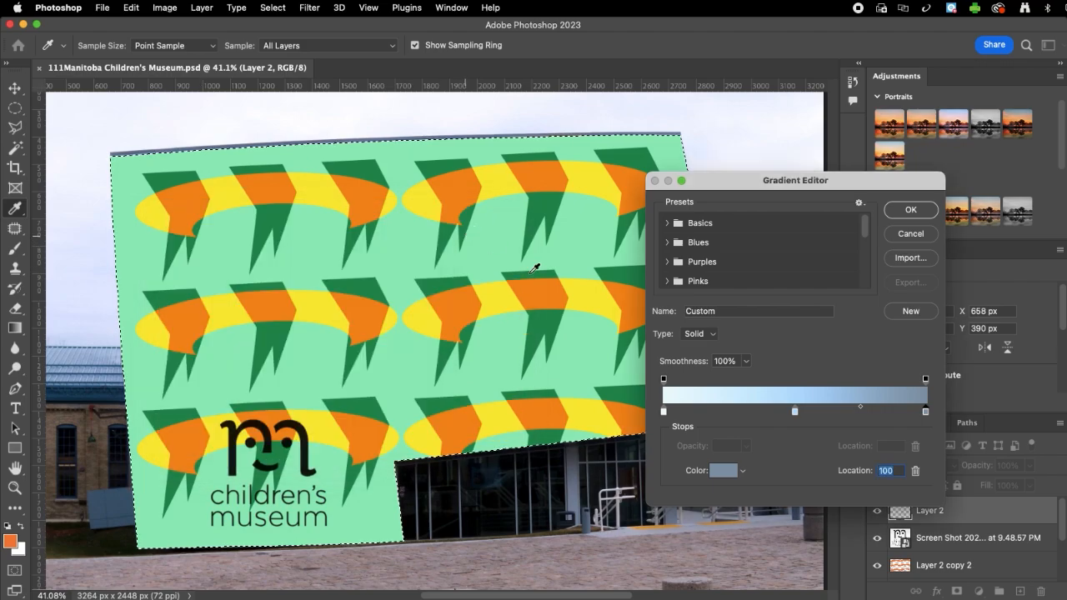
pyautogui.click(911, 211)
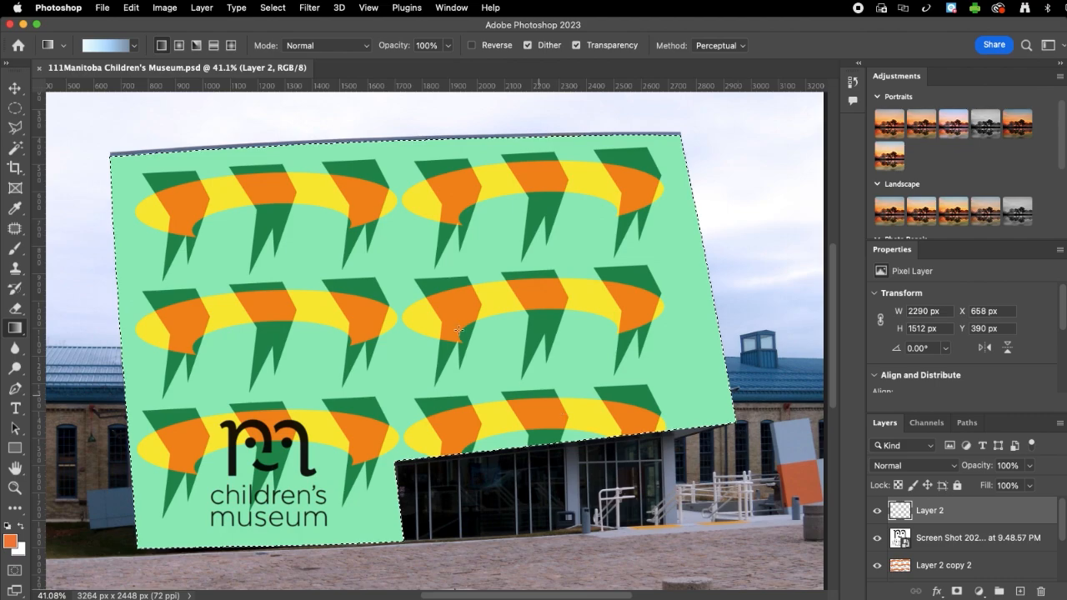
# - Fill the selected facade on Layer 2 with the gradient diagonally from upper left to lower right, and reduce the layer's opacity to 38%
pyautogui.moveTo(109, 142); pyautogui.dragTo(759, 455)
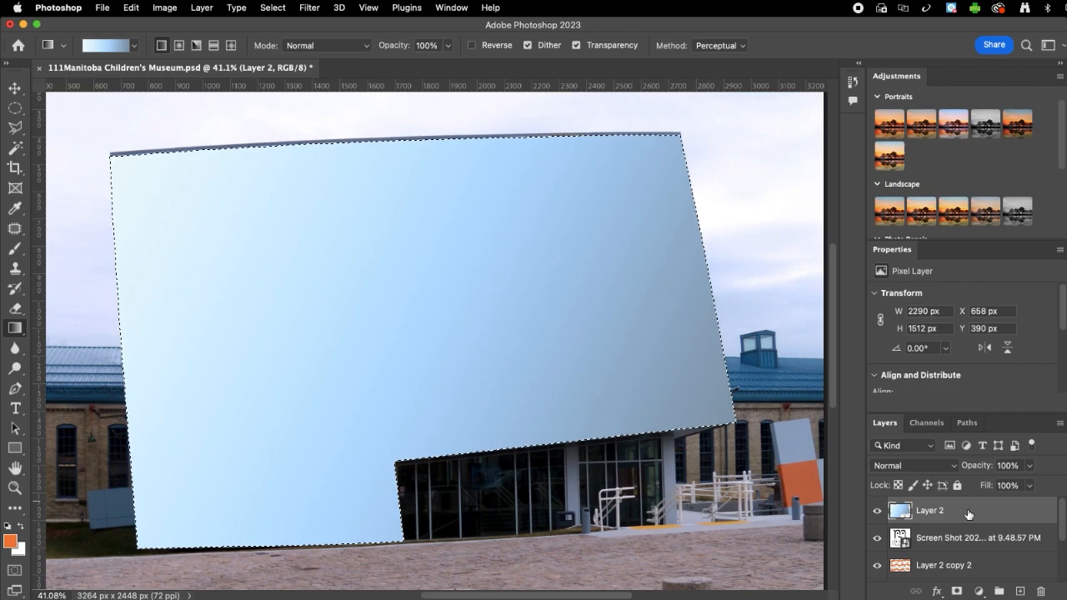
pyautogui.moveTo(984, 467); pyautogui.dragTo(940, 466)
# - Set the gradient layer's blend mode to Linear Burn and deselect the facade
pyautogui.click(929, 467)
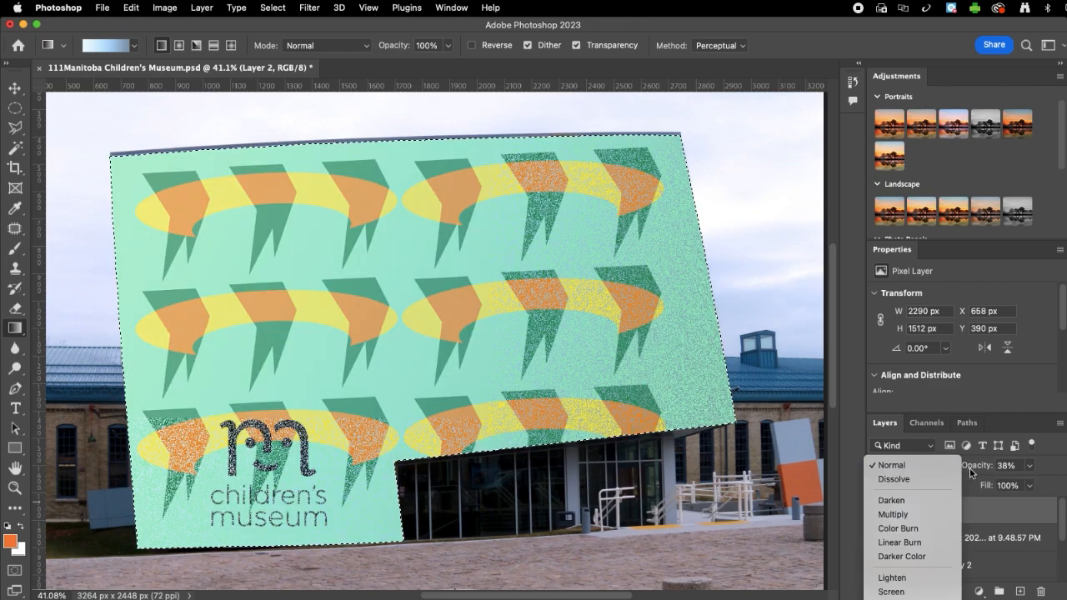
pyautogui.click(957, 472)
pyautogui.click(949, 472)
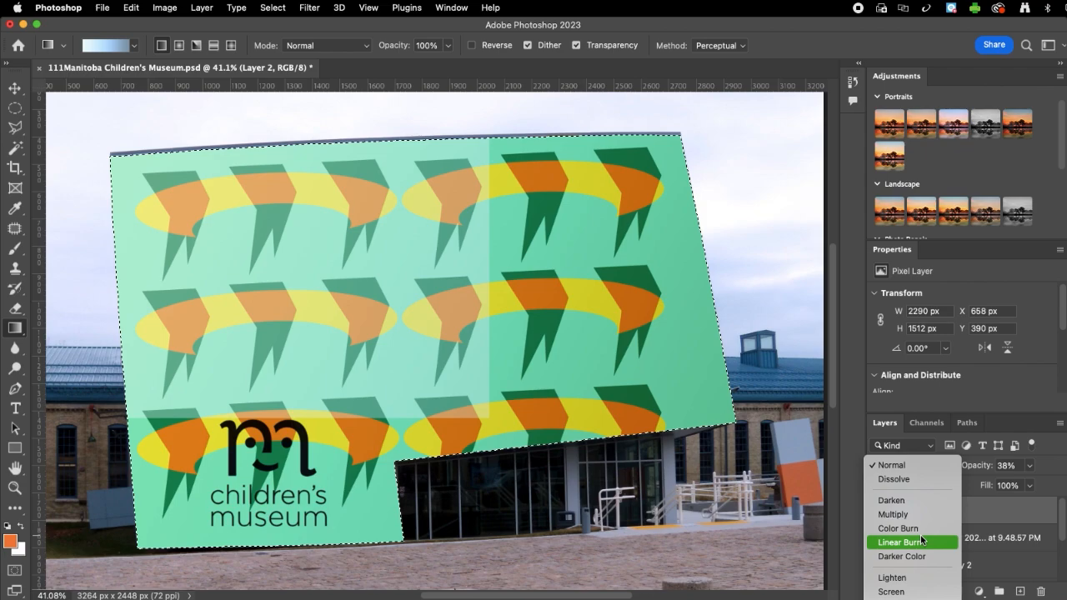
pyautogui.click(921, 542)
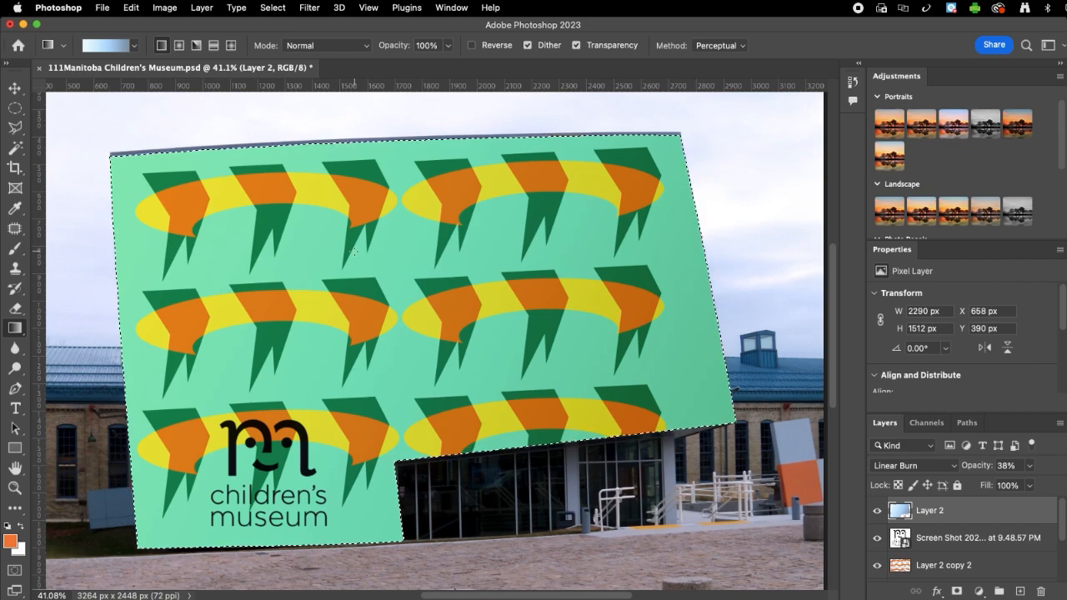
pyautogui.press('super+d')
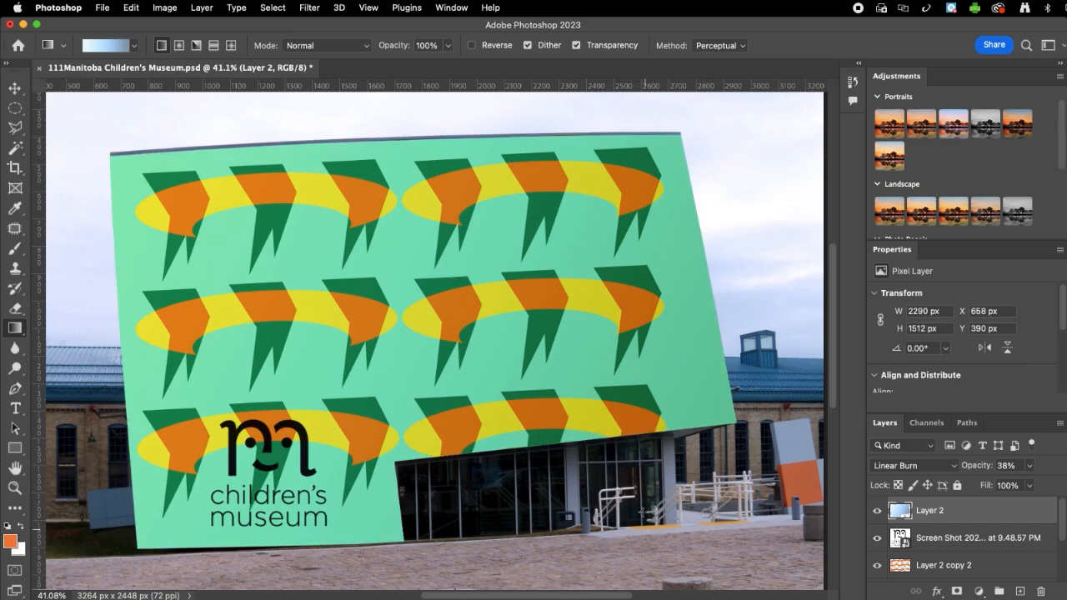
pyautogui.press('super+minus')
pyautogui.scroll(-1, 615, 471)
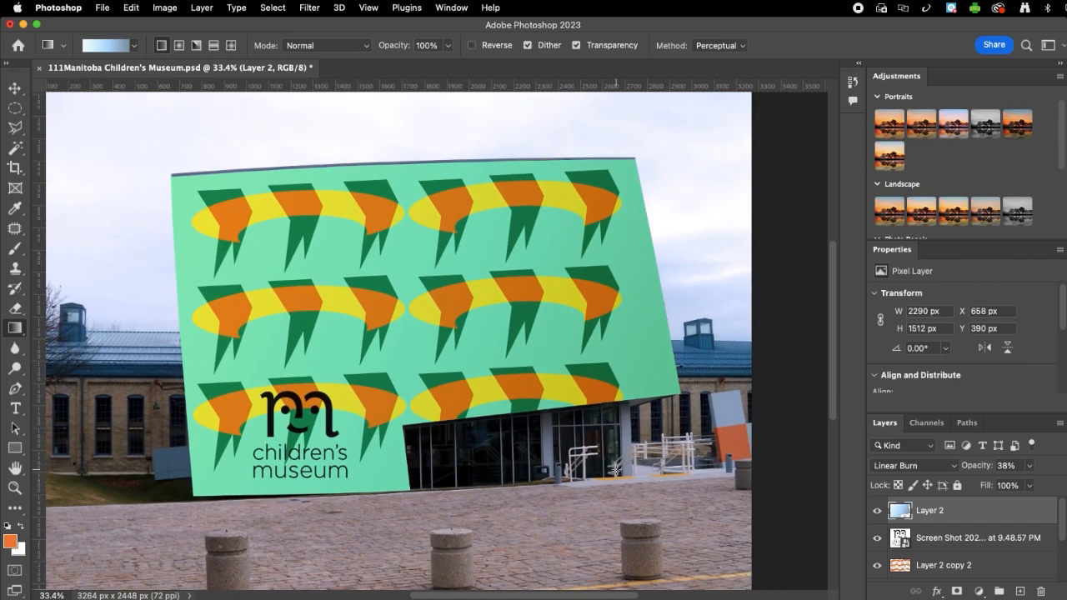